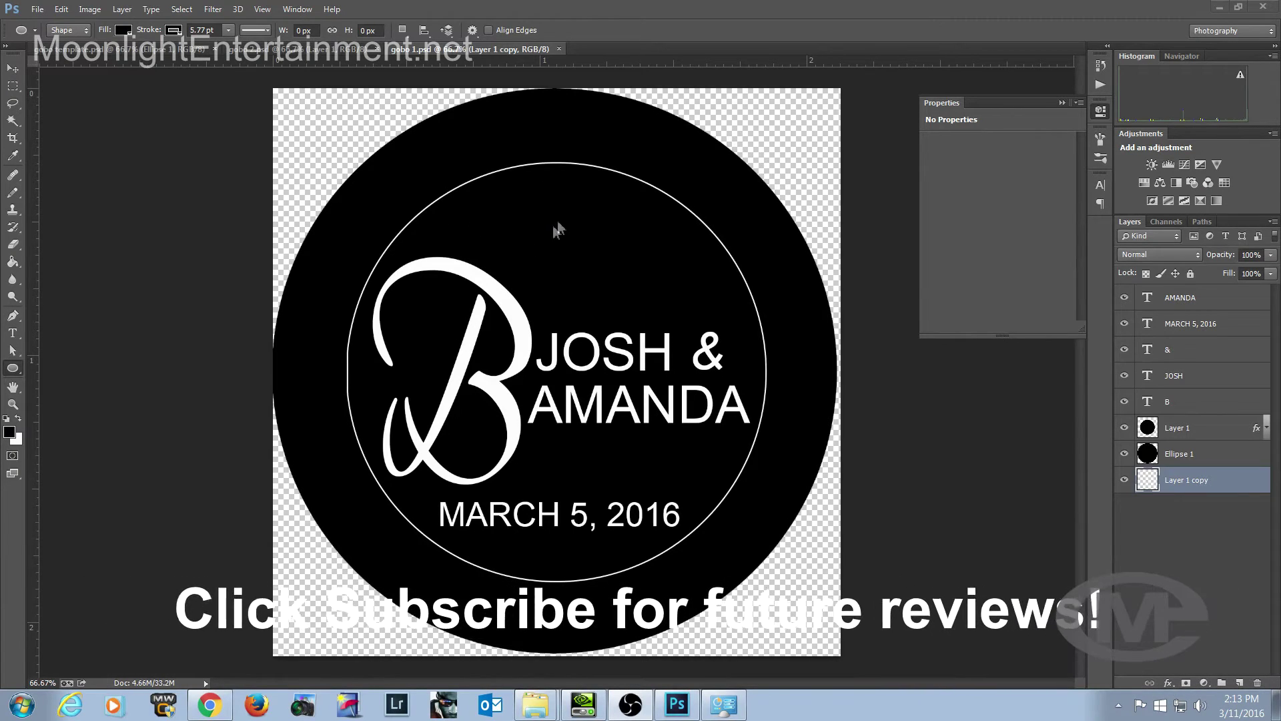
With the finished sample gobo displayed, open the File menu.
{"action": "left_click", "coordinate": [40, 10]}
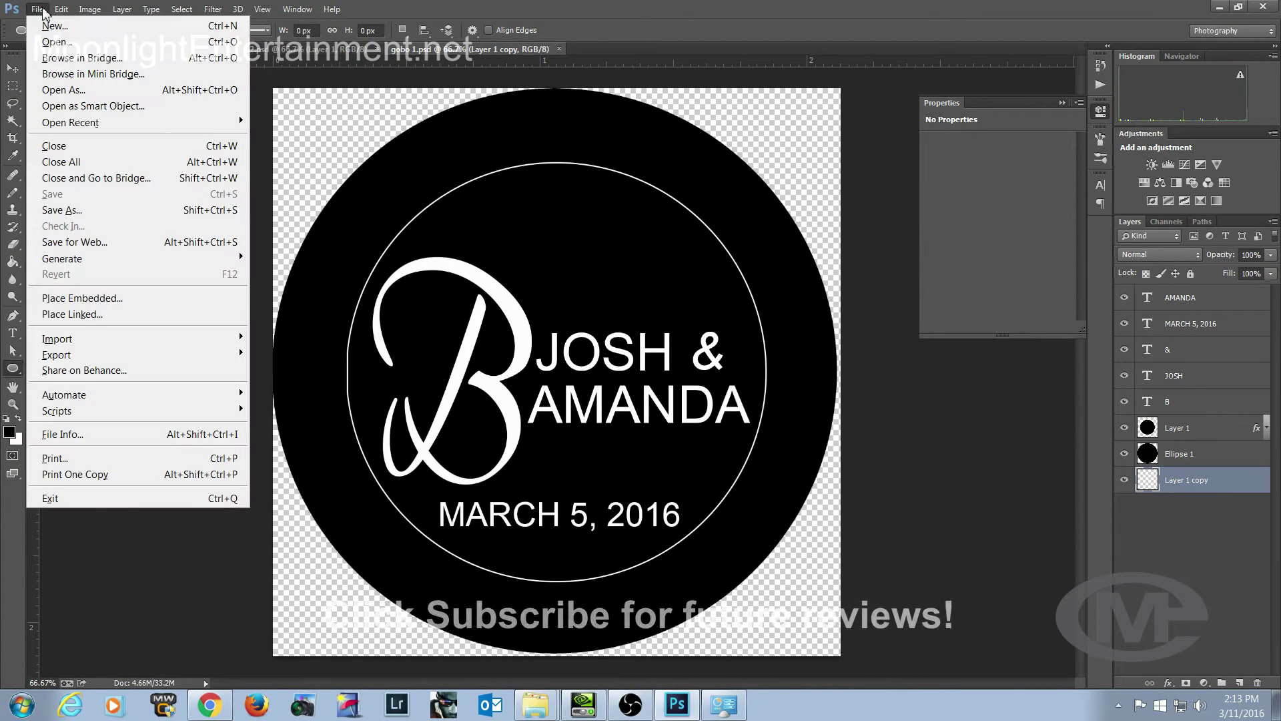
Create a new 54 × 54 mm document at 600 ppi with a white background.
{"action": "left_click", "coordinate": [53, 26]}
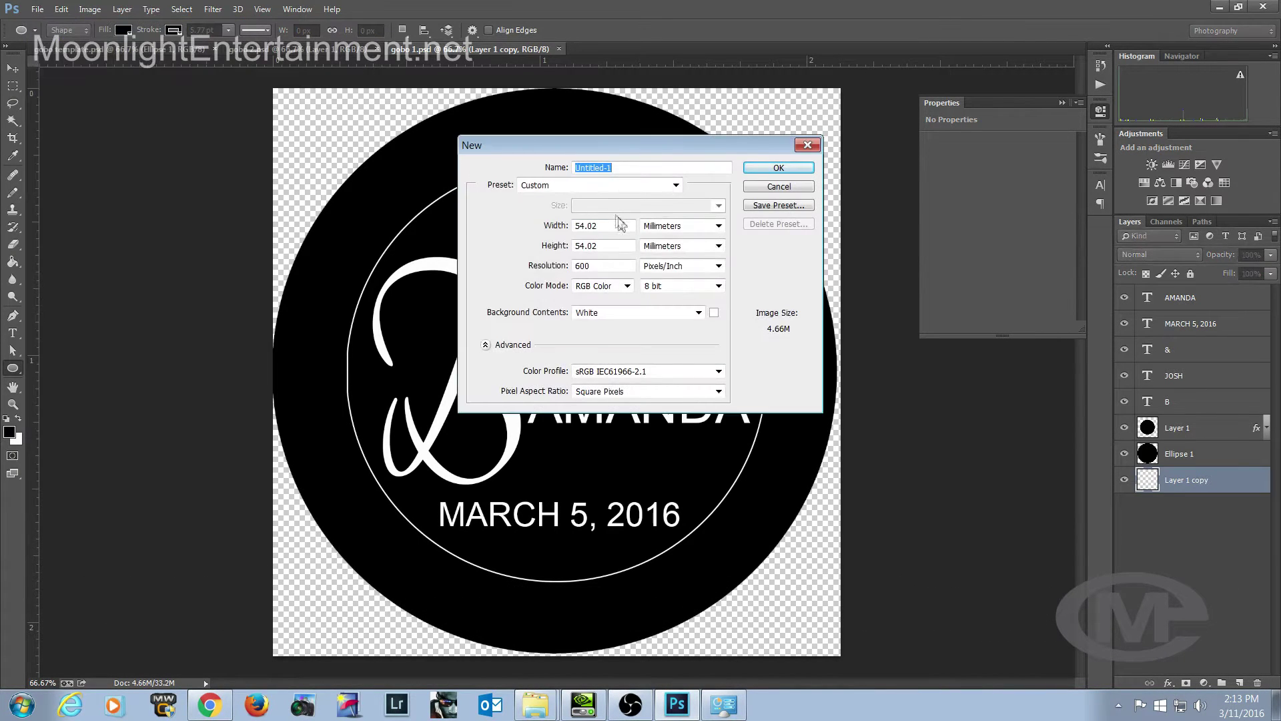
{"action": "left_click", "coordinate": [719, 226]}
{"action": "left_click", "coordinate": [667, 277]}
{"action": "left_click_drag", "start_coordinate": [588, 225], "coordinate": [606, 225]}
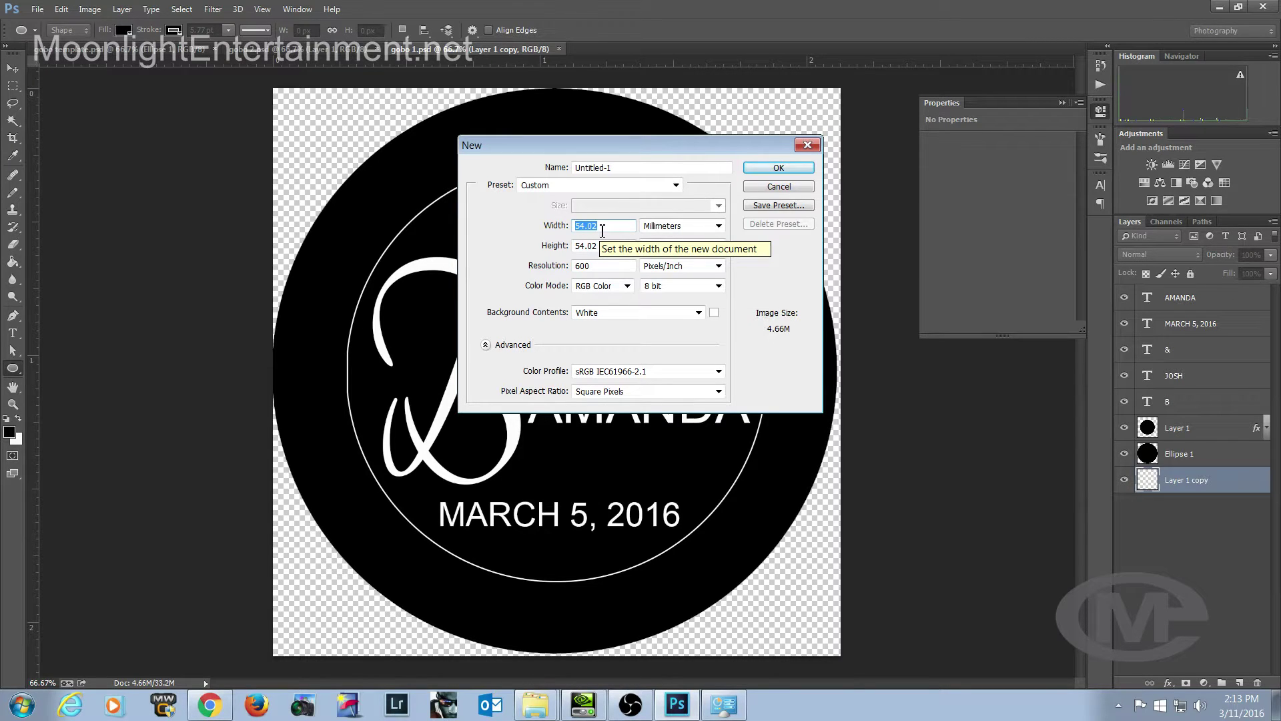
{"action": "type", "text": "54"}
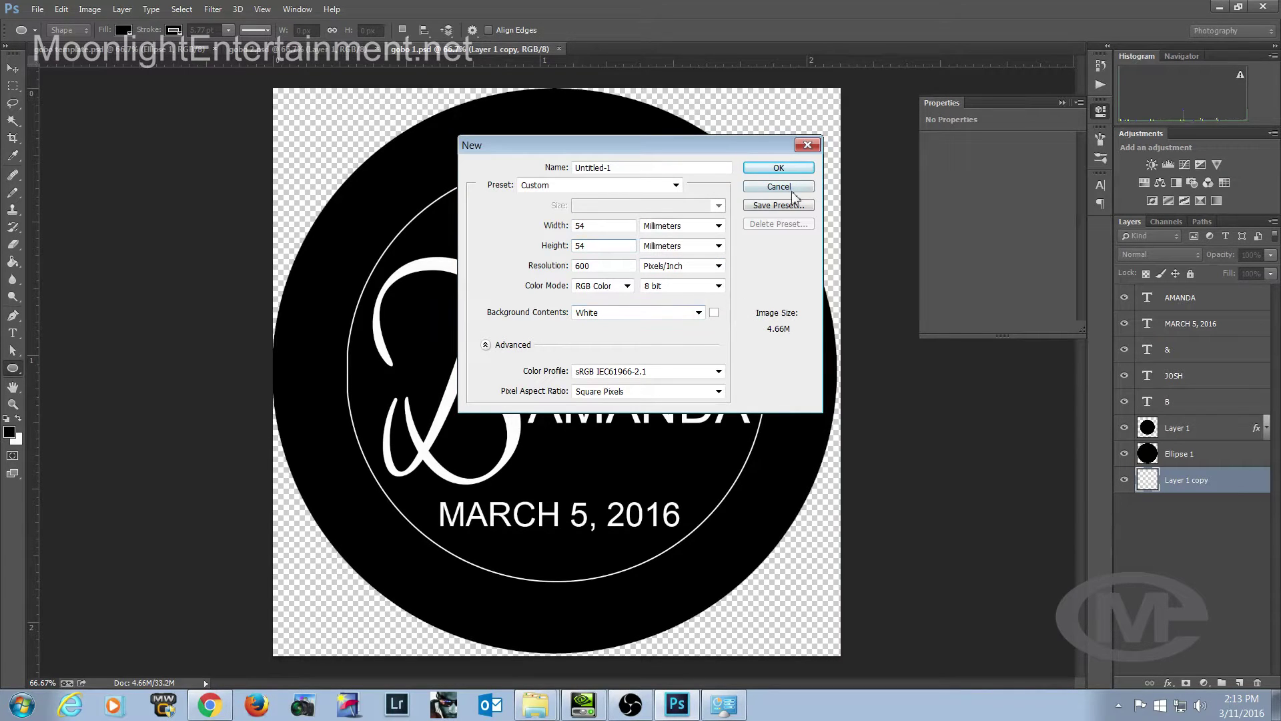
{"action": "left_click", "coordinate": [779, 168]}
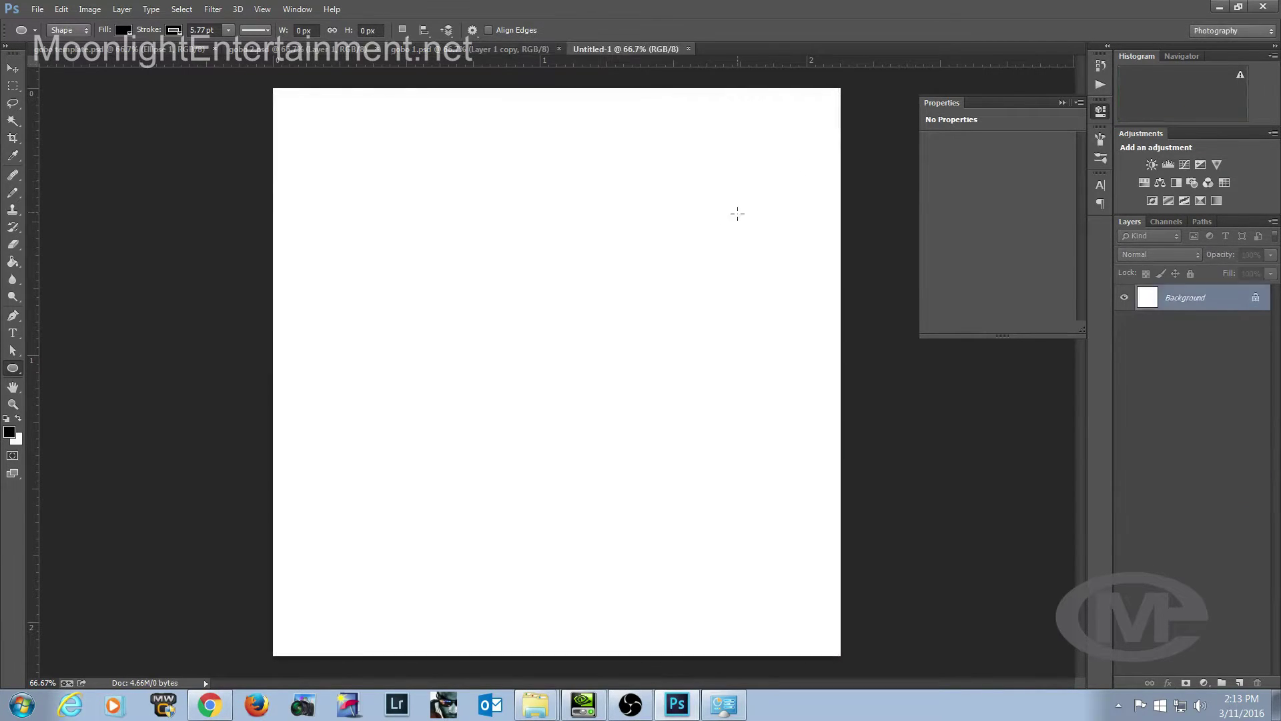
{"action": "left_click", "coordinate": [15, 370]}
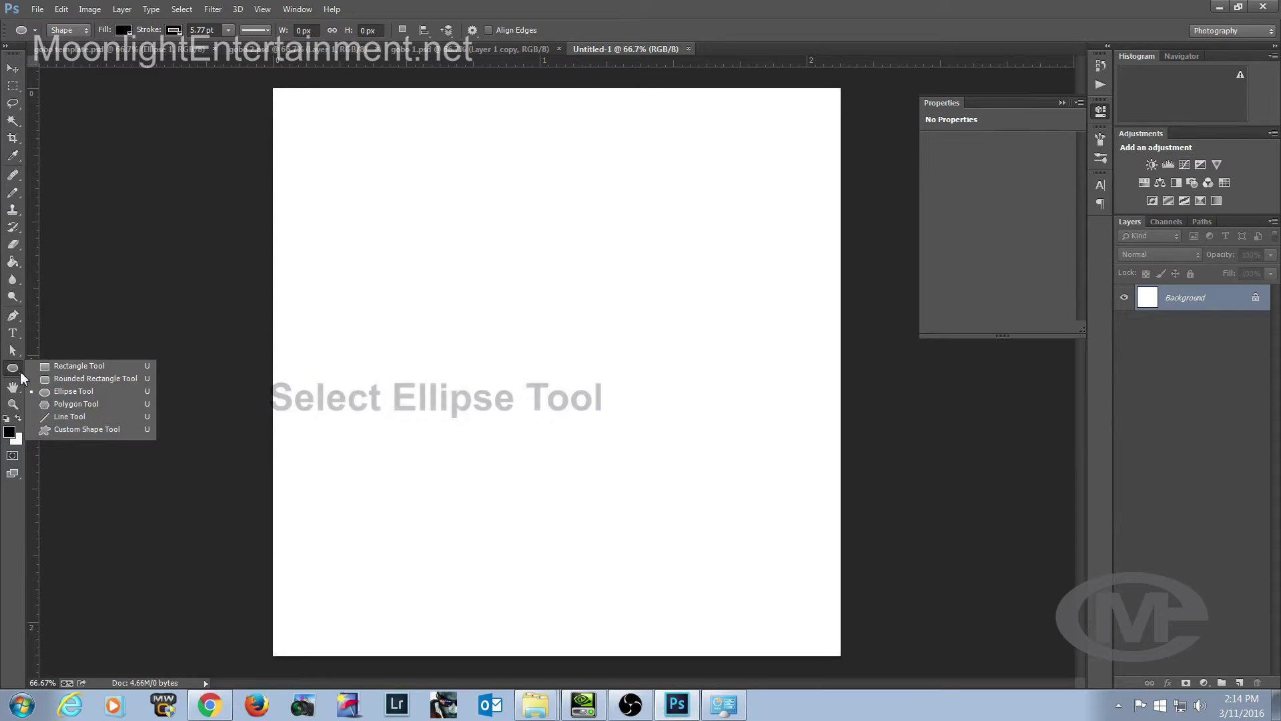
Draw a black Ellipse 1 circle touching all four edges of the square canvas.
{"action": "left_click", "coordinate": [70, 391]}
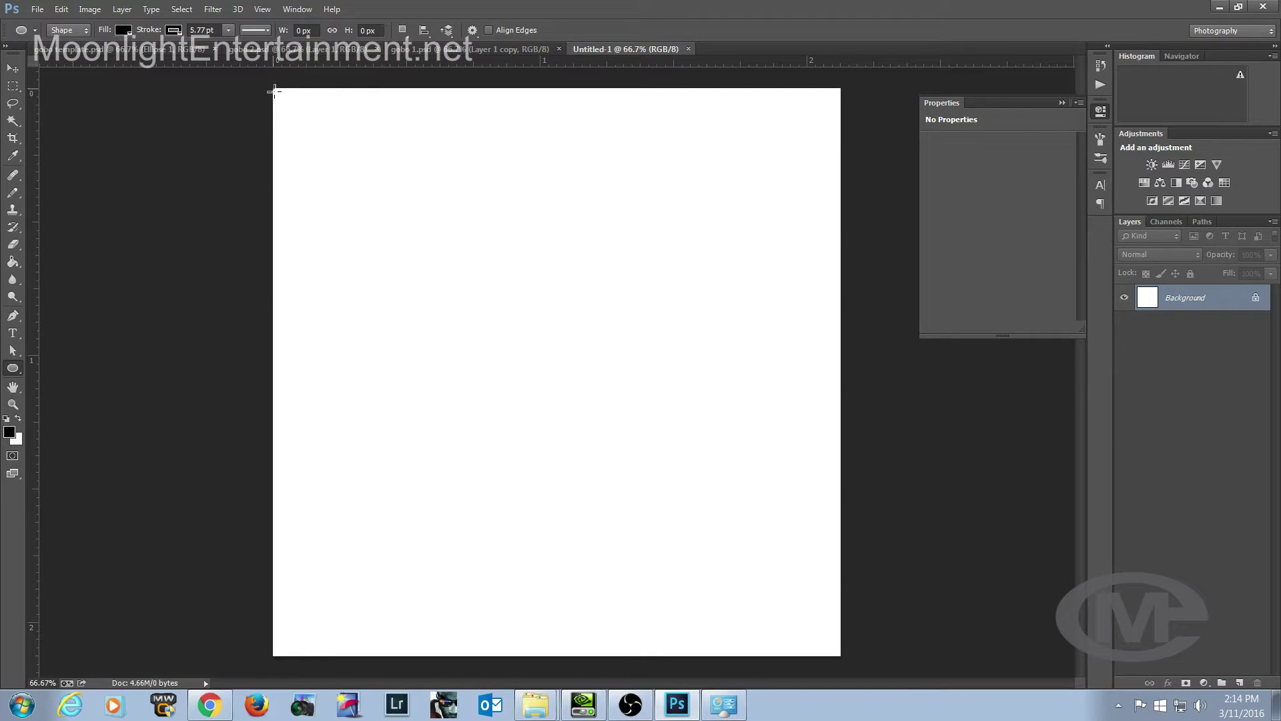
{"action": "left_click_drag", "start_coordinate": [300, 131], "coordinate": [843, 659]}
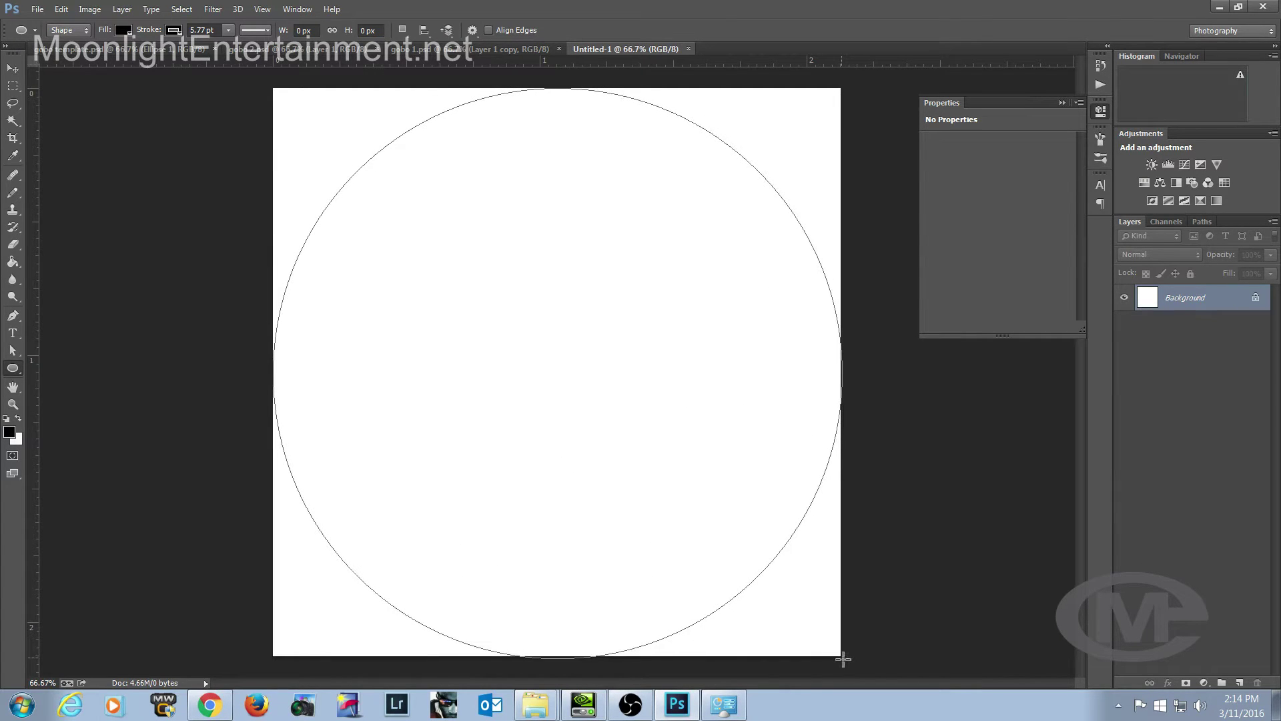
{"action": "left_click_drag", "start_coordinate": [842, 659], "coordinate": [842, 654]}
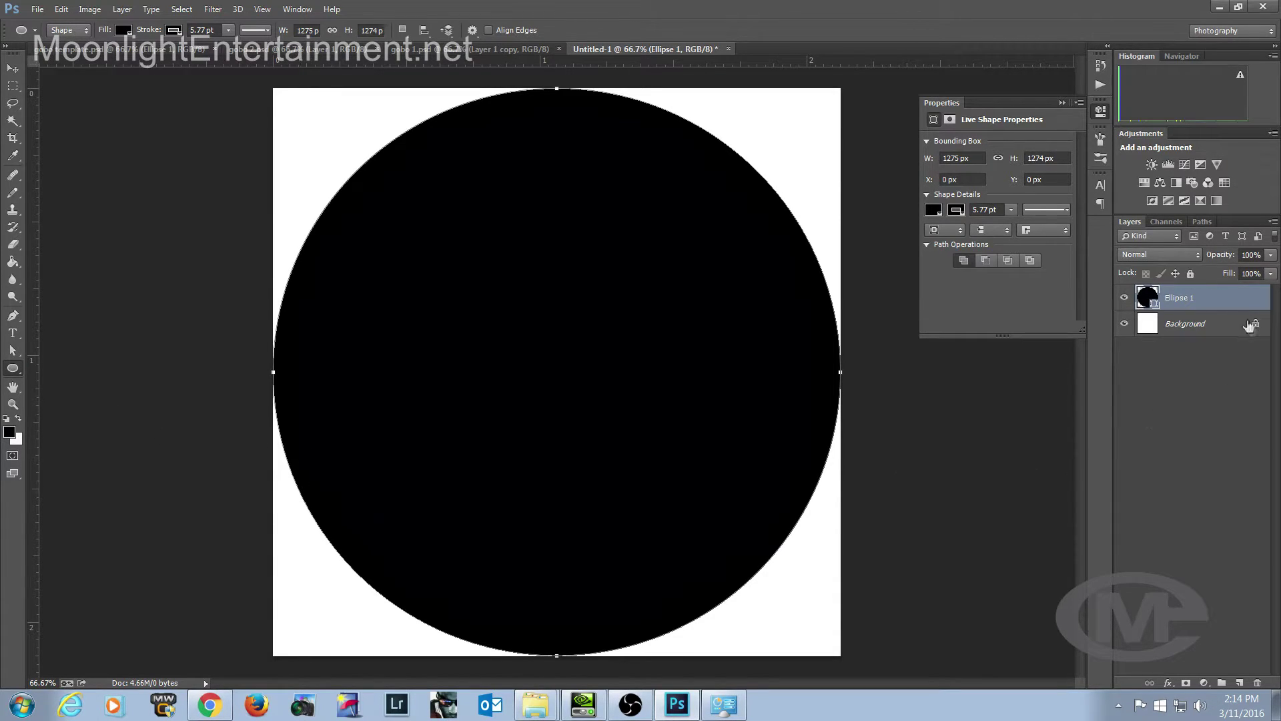
{"action": "right_click", "coordinate": [1226, 303]}
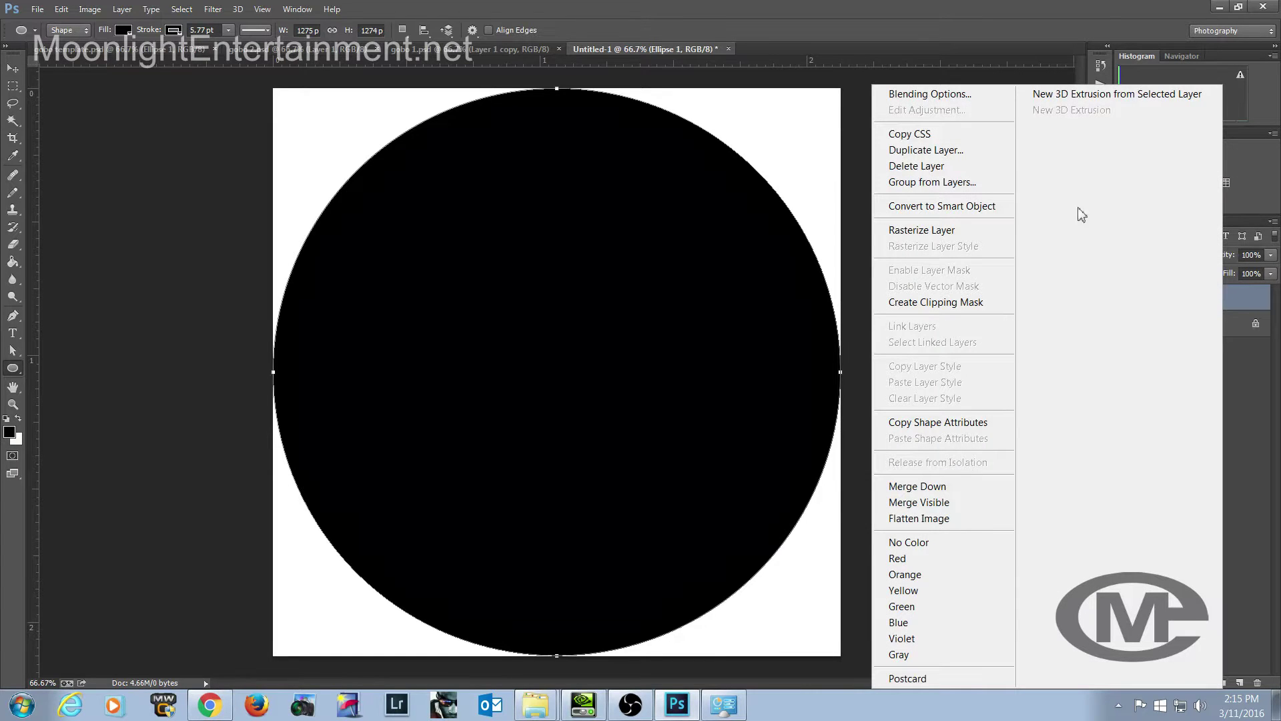
Rasterize the Ellipse 1 circle layer into plain pixels.
{"action": "left_click", "coordinate": [982, 226]}
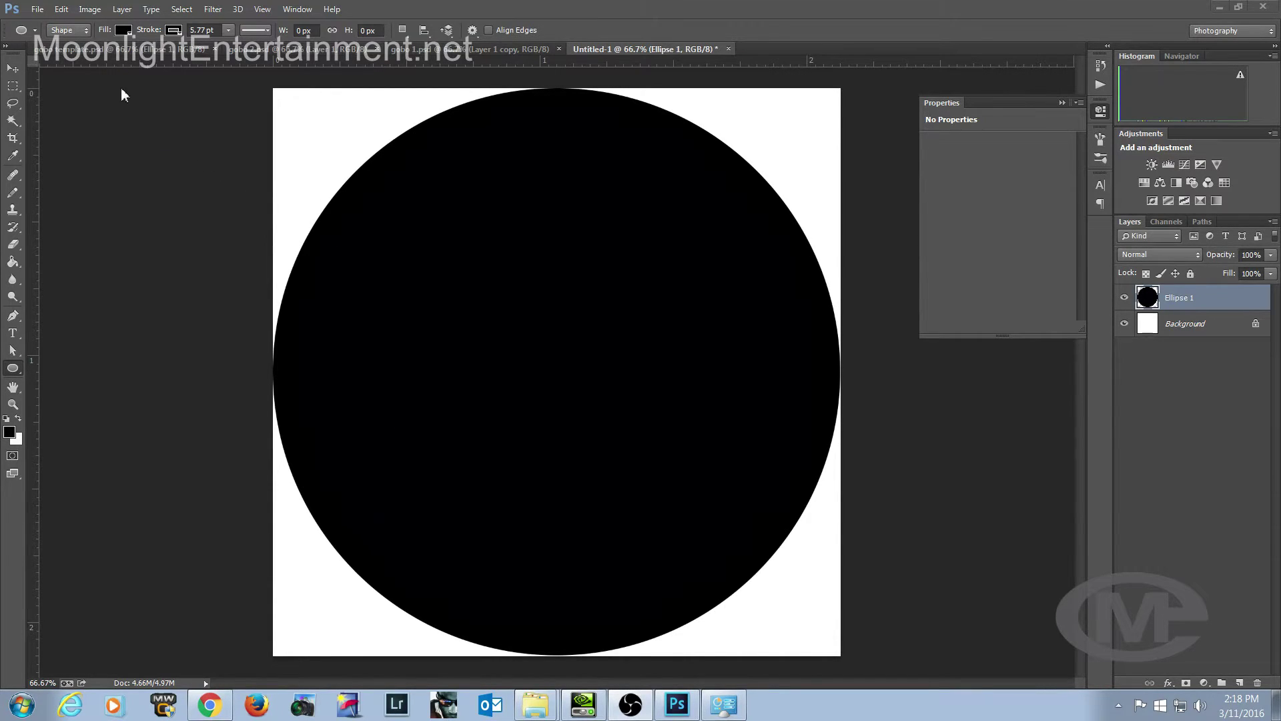
Create a 39.75 × 39.75 mm document at 600 ppi and draw a circle across it.
{"action": "left_click", "coordinate": [38, 9]}
{"action": "left_click", "coordinate": [58, 25]}
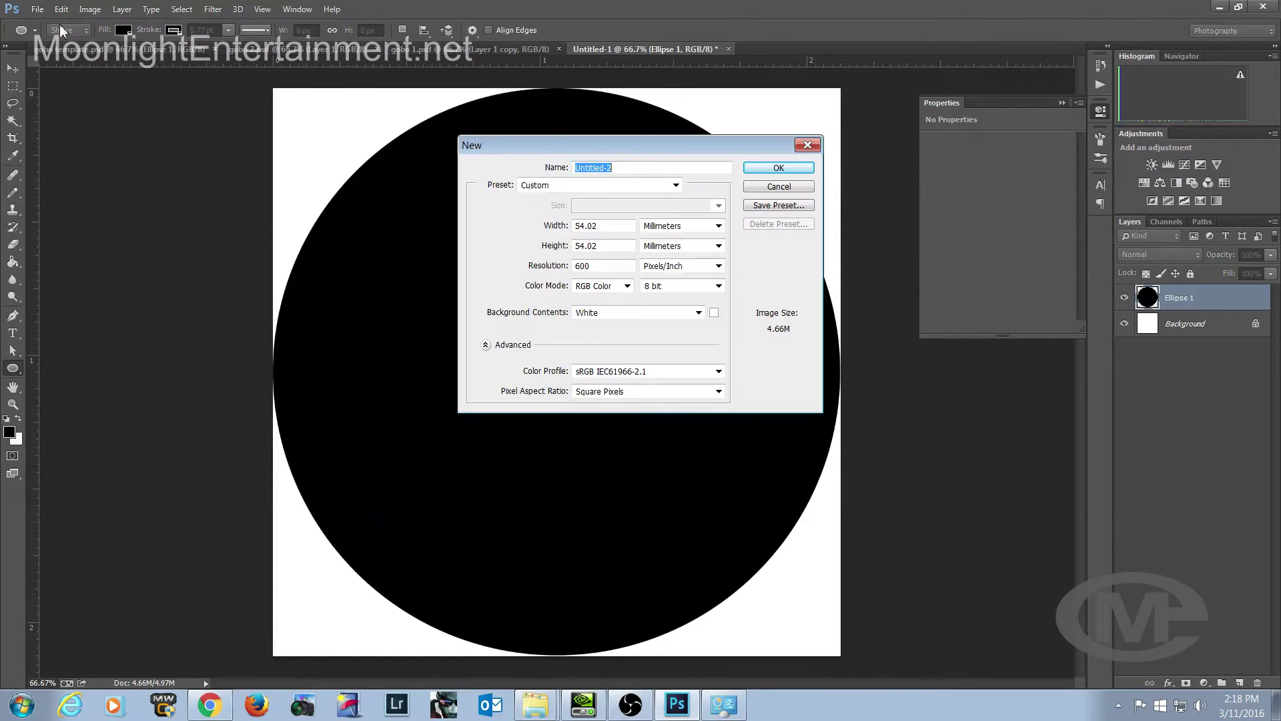
{"action": "double_click", "coordinate": [602, 227]}
{"action": "type", "text": "39.75"}
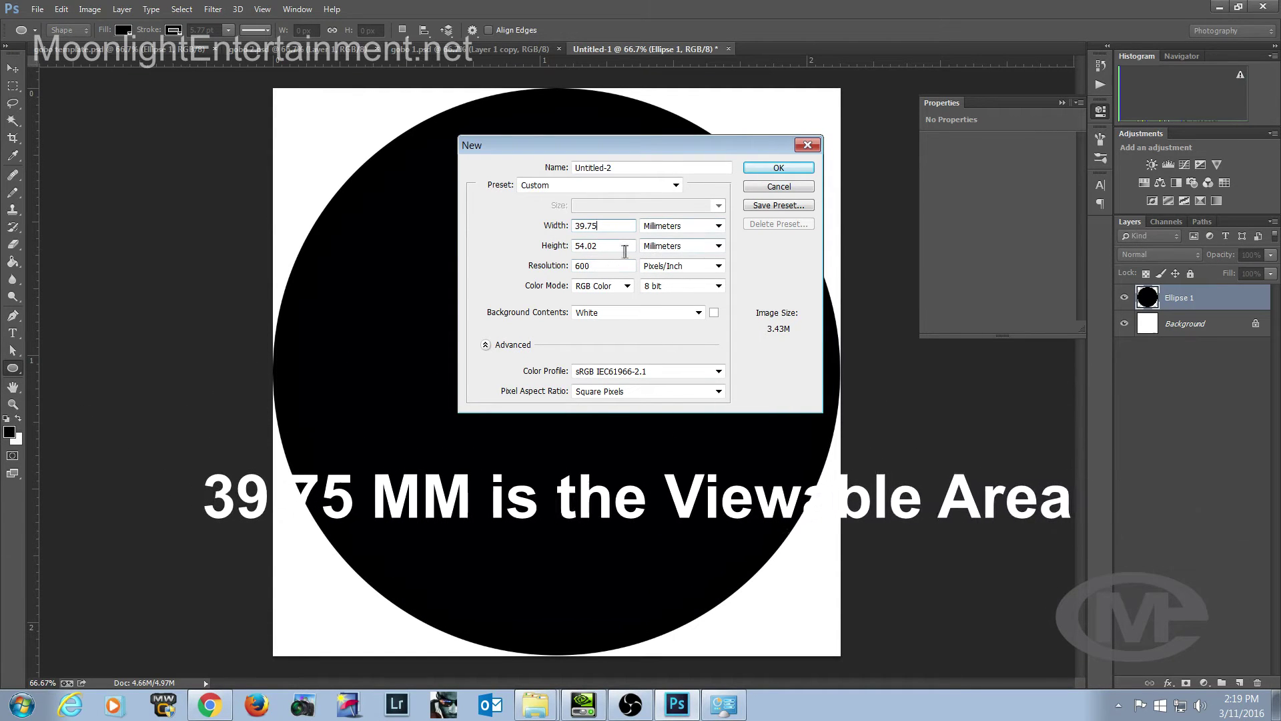
{"action": "key", "text": "Tab"}
{"action": "type", "text": "39"}
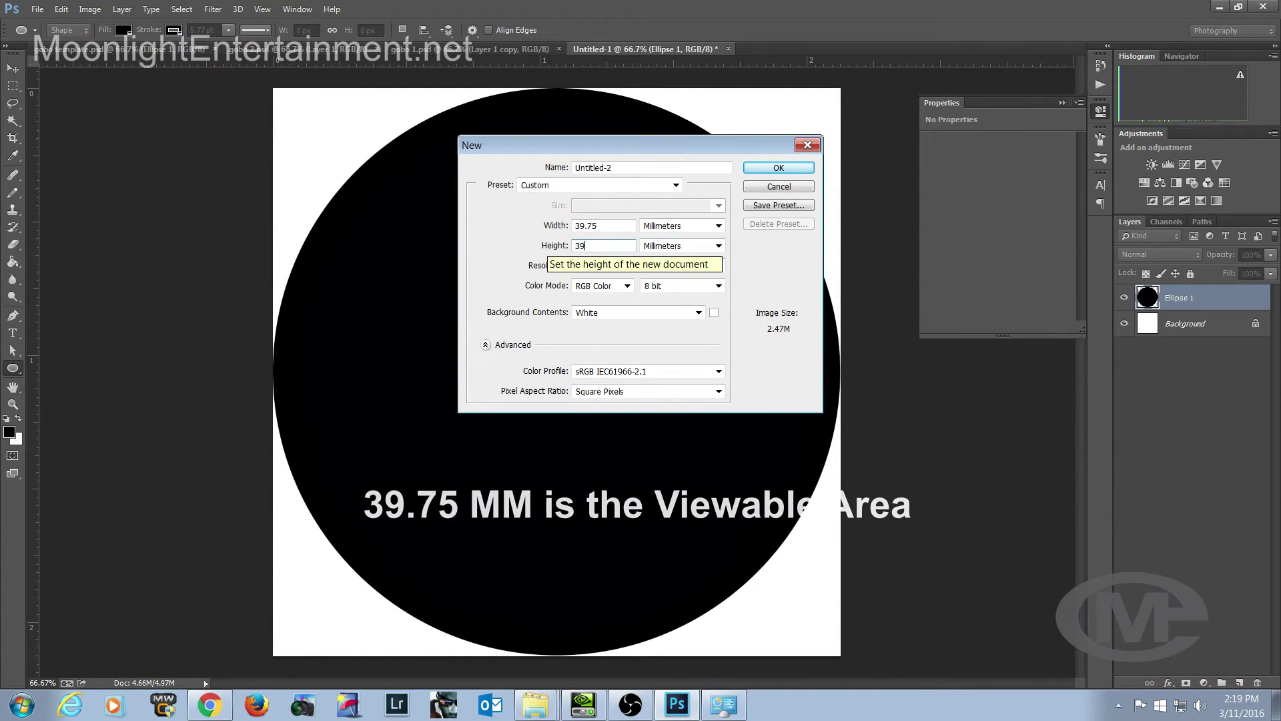
{"action": "type", "text": ".75"}
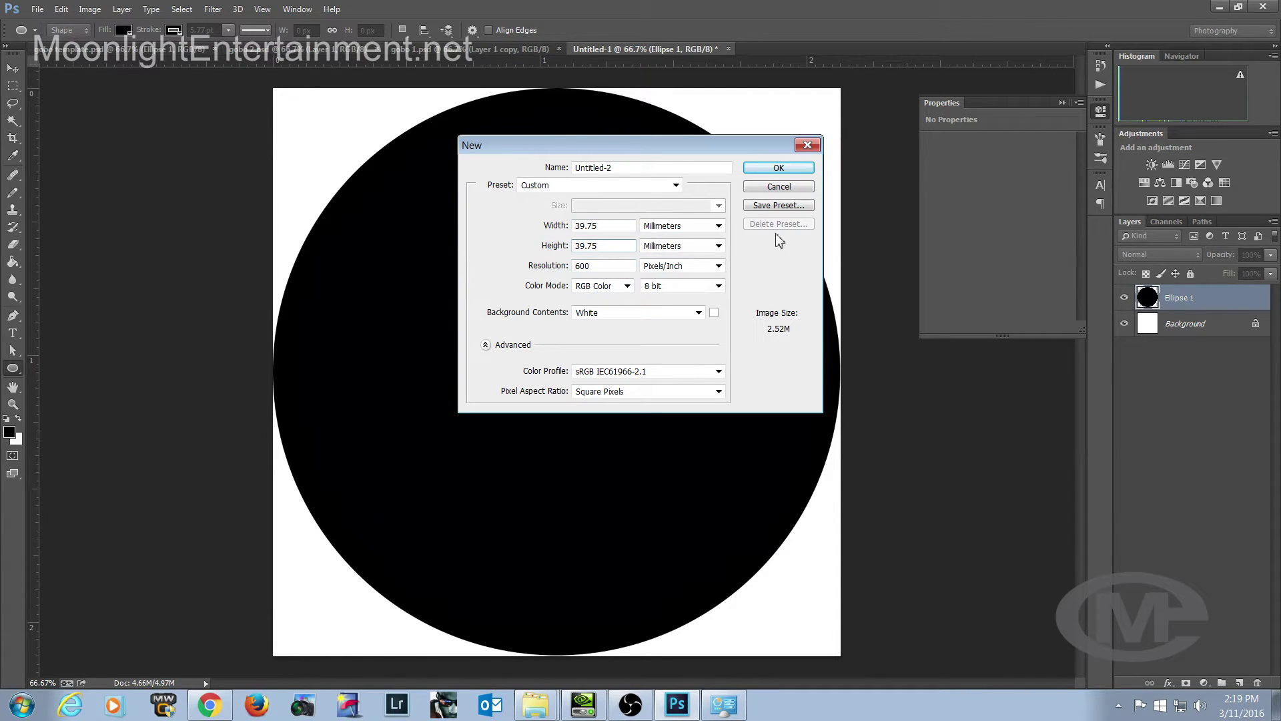
{"action": "left_click", "coordinate": [768, 171]}
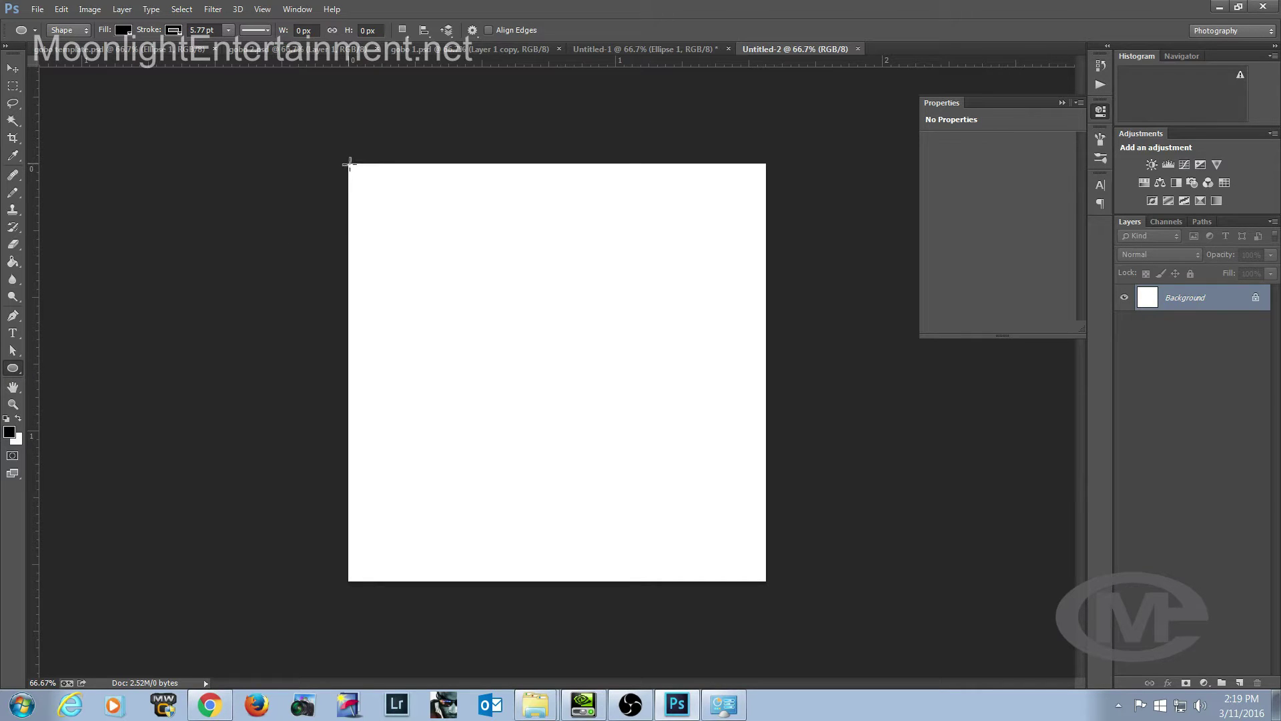
{"action": "left_click_drag", "start_coordinate": [349, 163], "coordinate": [767, 582]}
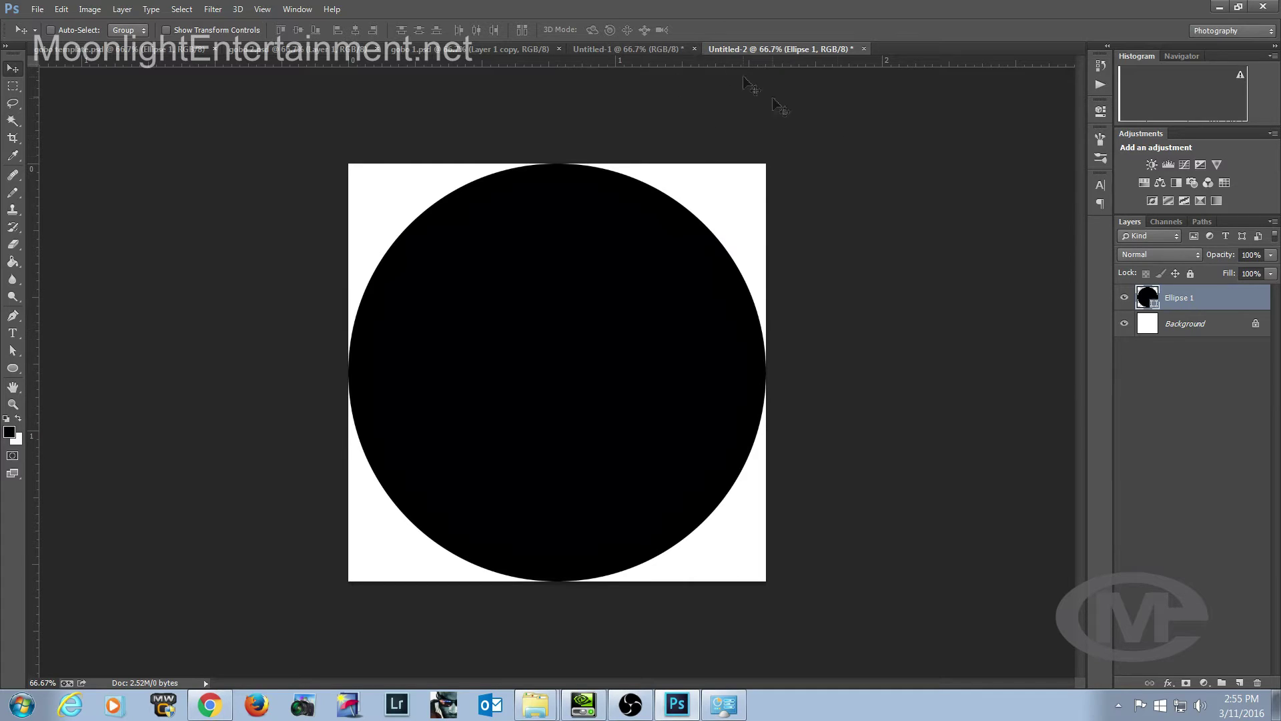
Bring up the layer options for Untitled-2's Ellipse 1 circle layer.
{"action": "right_click", "coordinate": [1223, 293]}
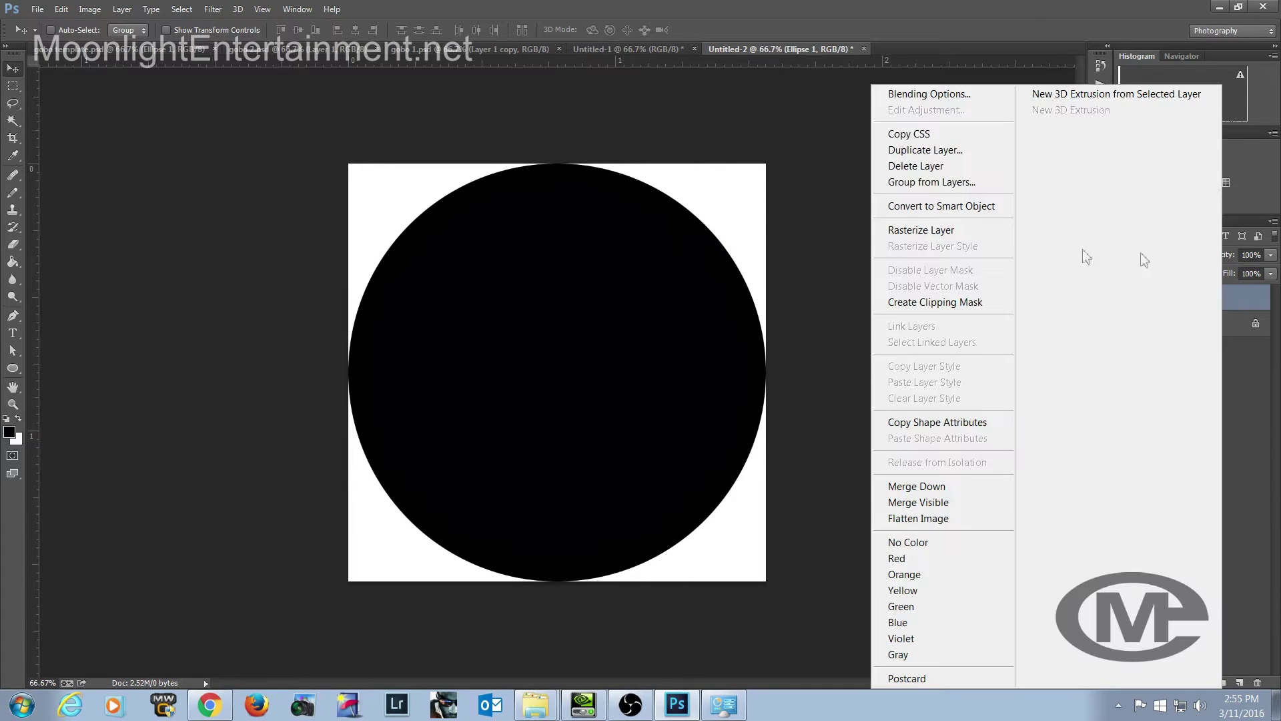
Rasterize Untitled-2's small circle and copy the whole canvas.
{"action": "left_click", "coordinate": [972, 232]}
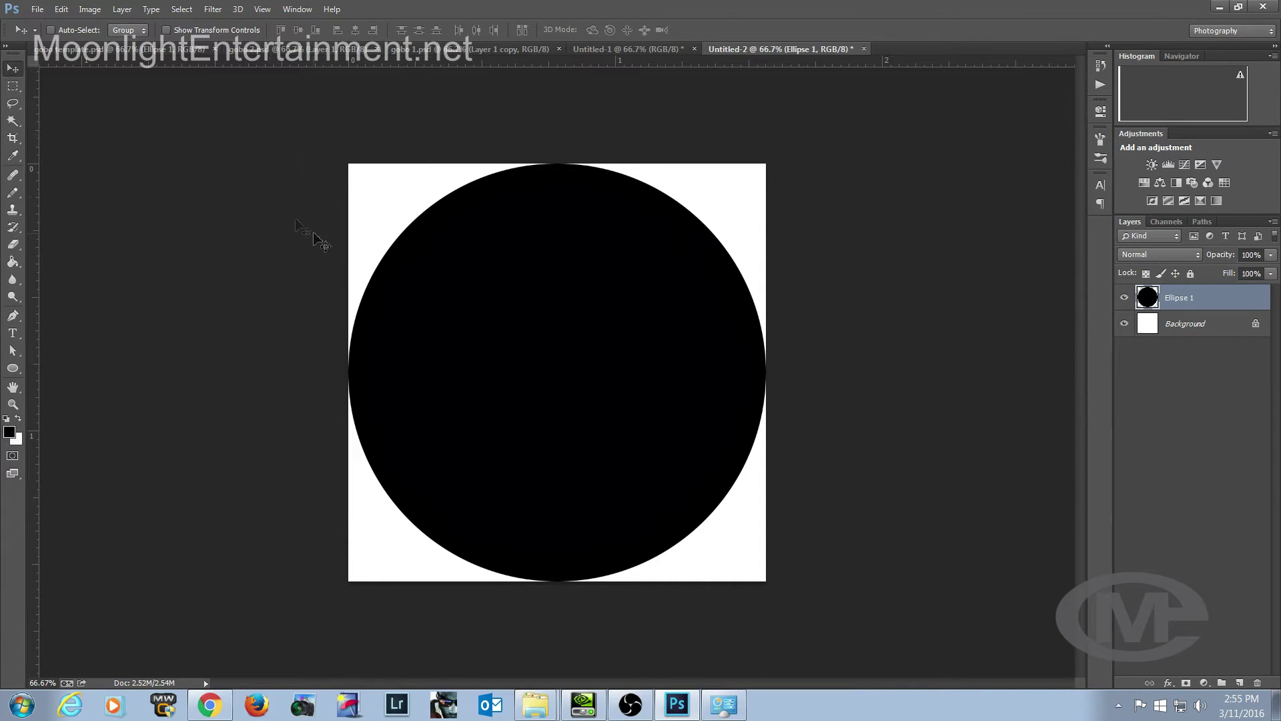
{"action": "key", "text": "ctrl+a"}
{"action": "left_click", "coordinate": [60, 9]}
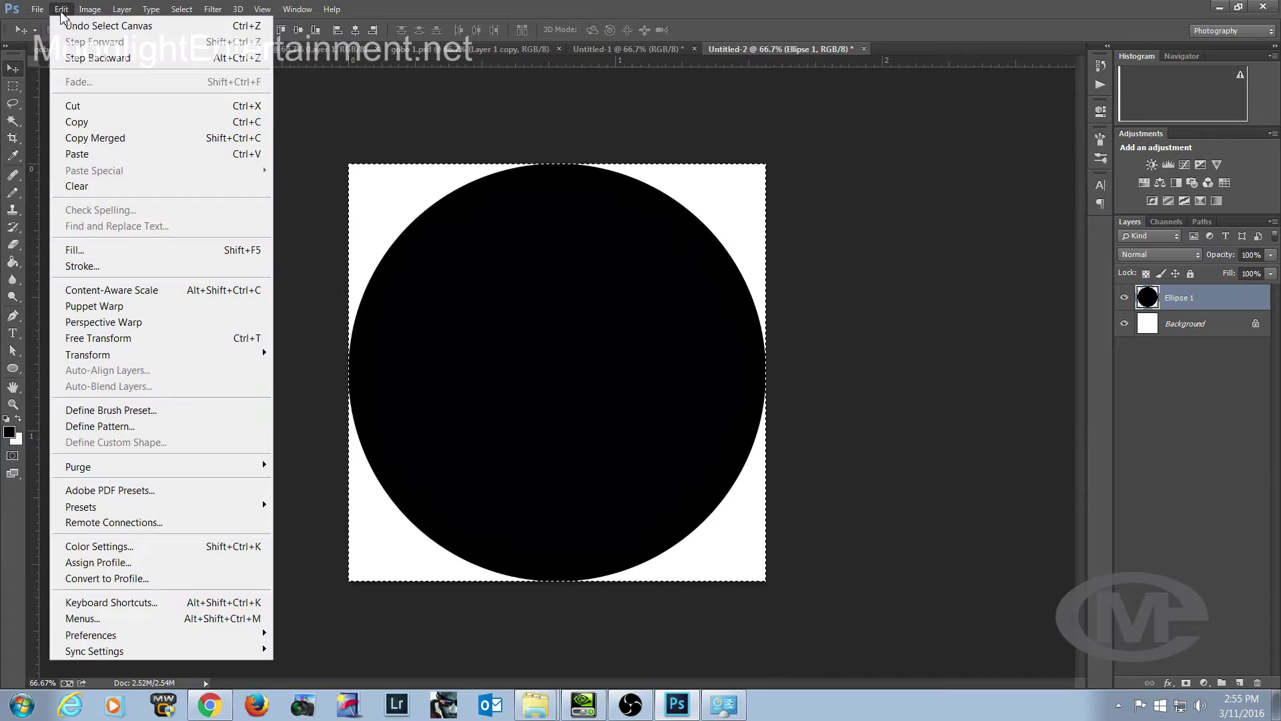
{"action": "left_click", "coordinate": [106, 127]}
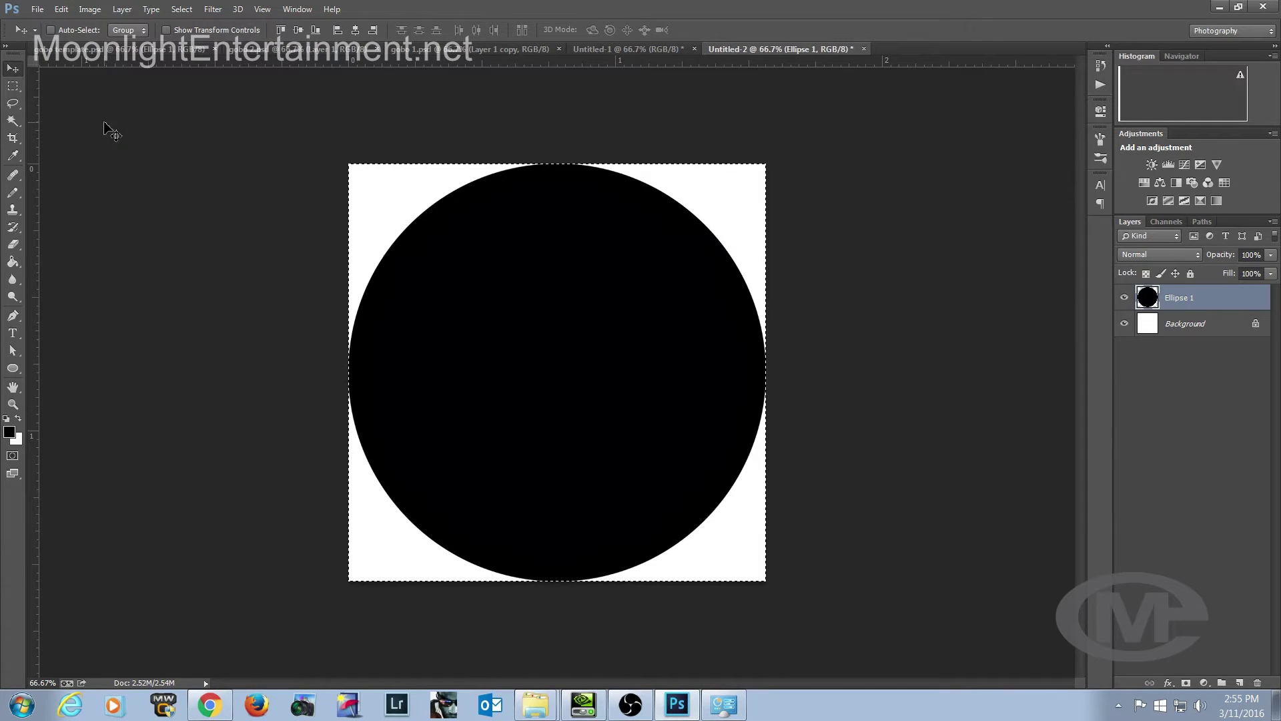
Paste the small circle into Untitled-1 as Layer 1 above Ellipse 1.
{"action": "left_click", "coordinate": [646, 48]}
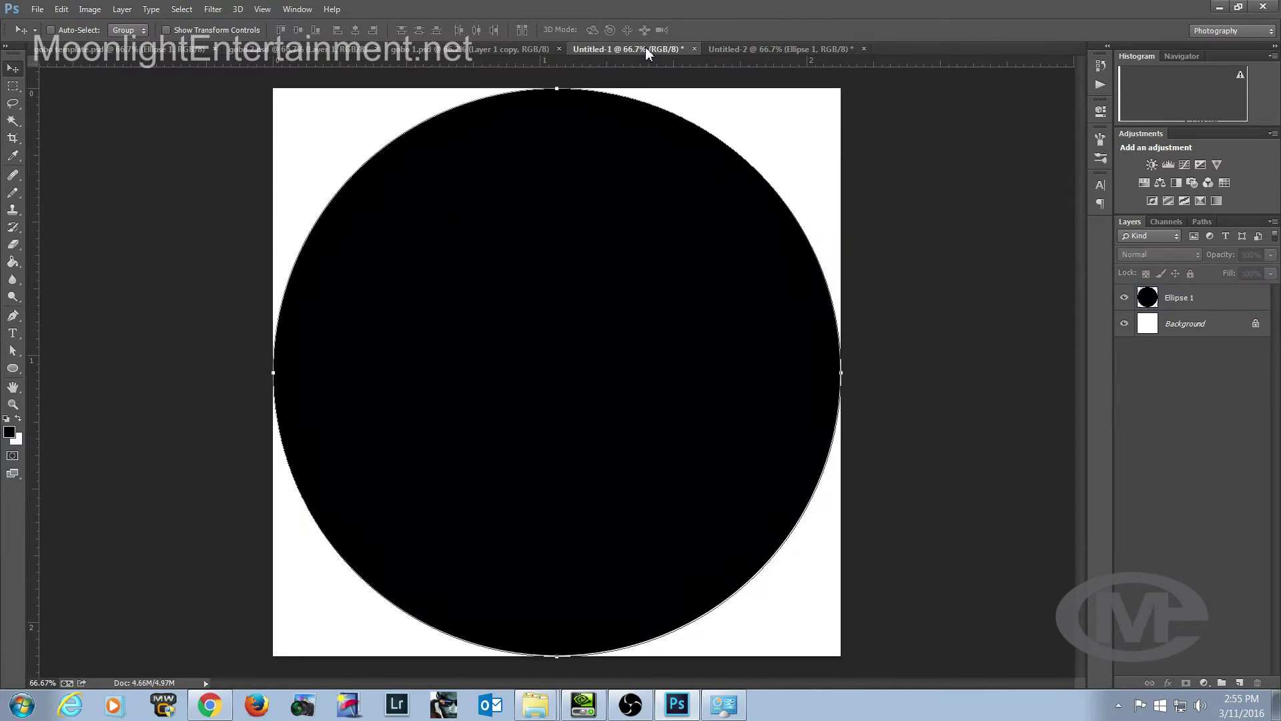
{"action": "left_click", "coordinate": [67, 12]}
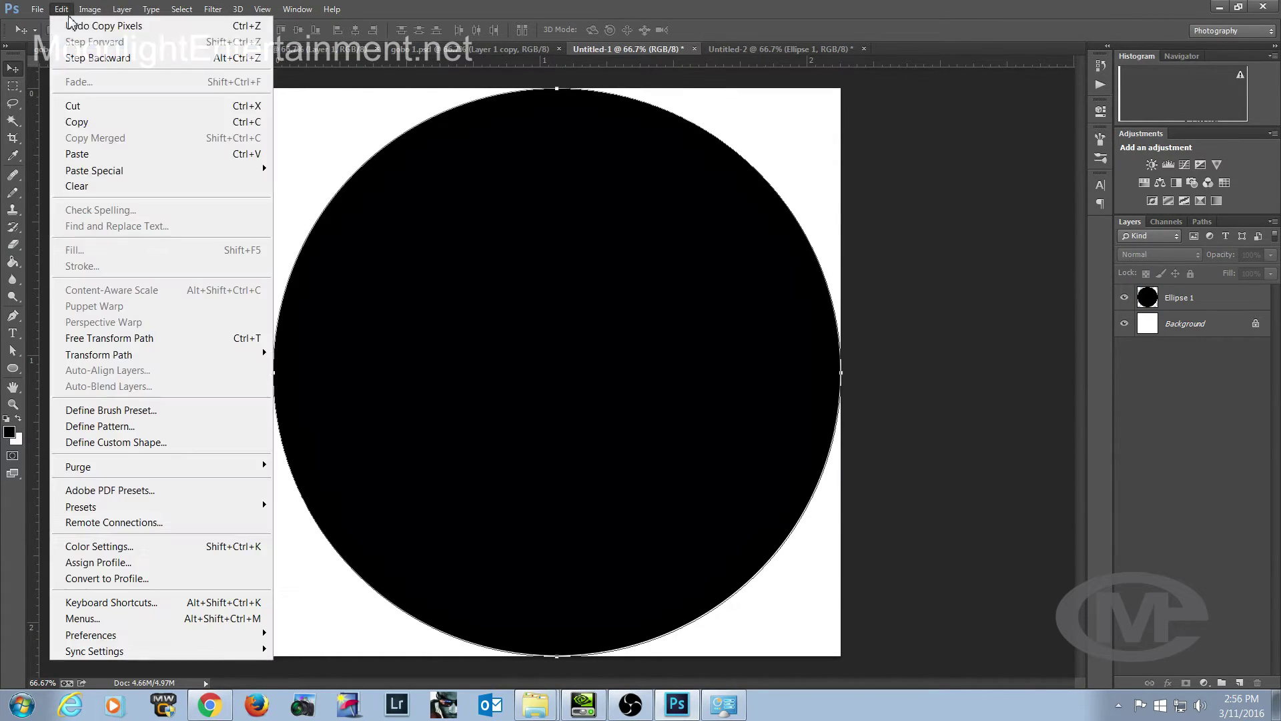
{"action": "left_click", "coordinate": [89, 159]}
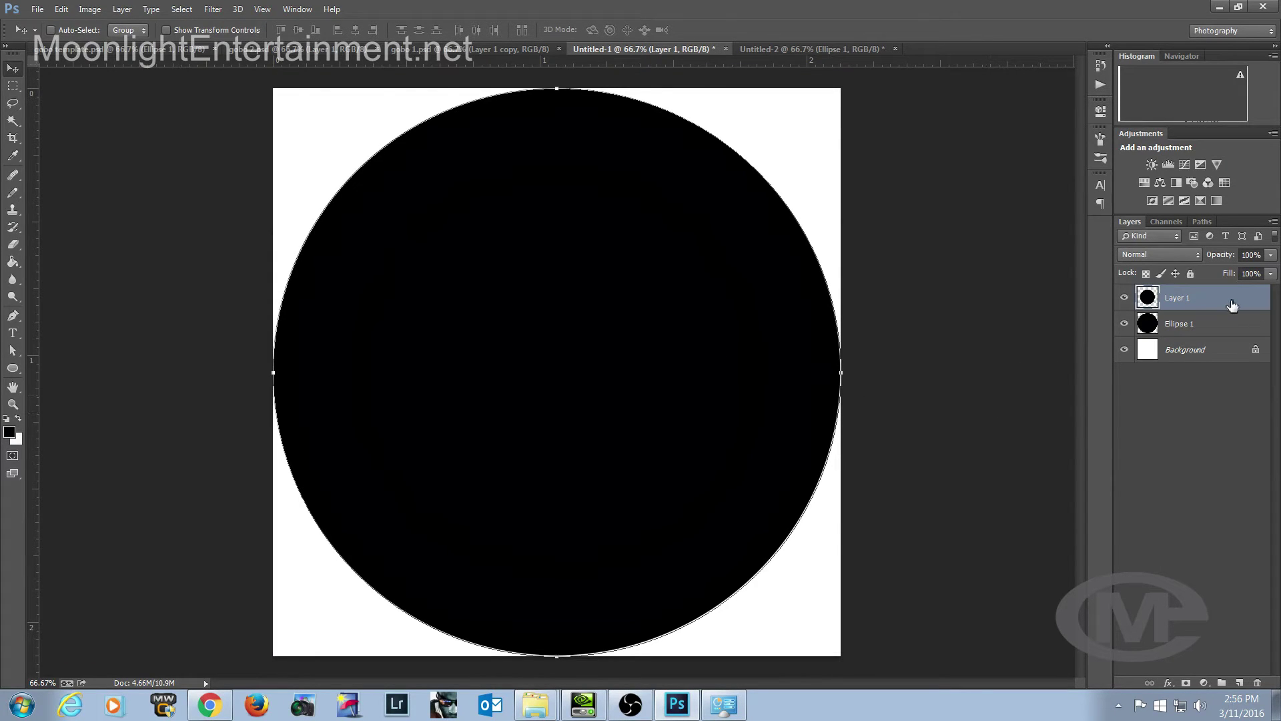
{"action": "left_click", "coordinate": [1231, 324]}
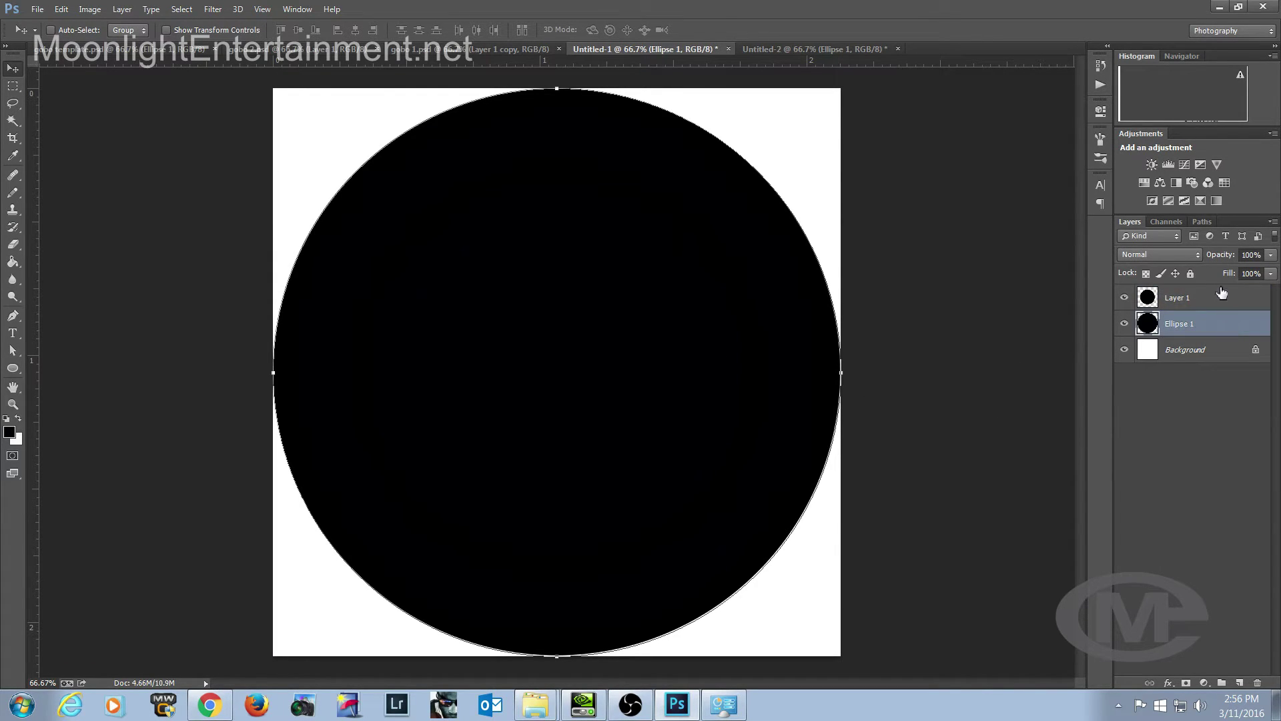
{"action": "left_click", "coordinate": [1226, 297]}
{"action": "left_click", "coordinate": [1123, 325]}
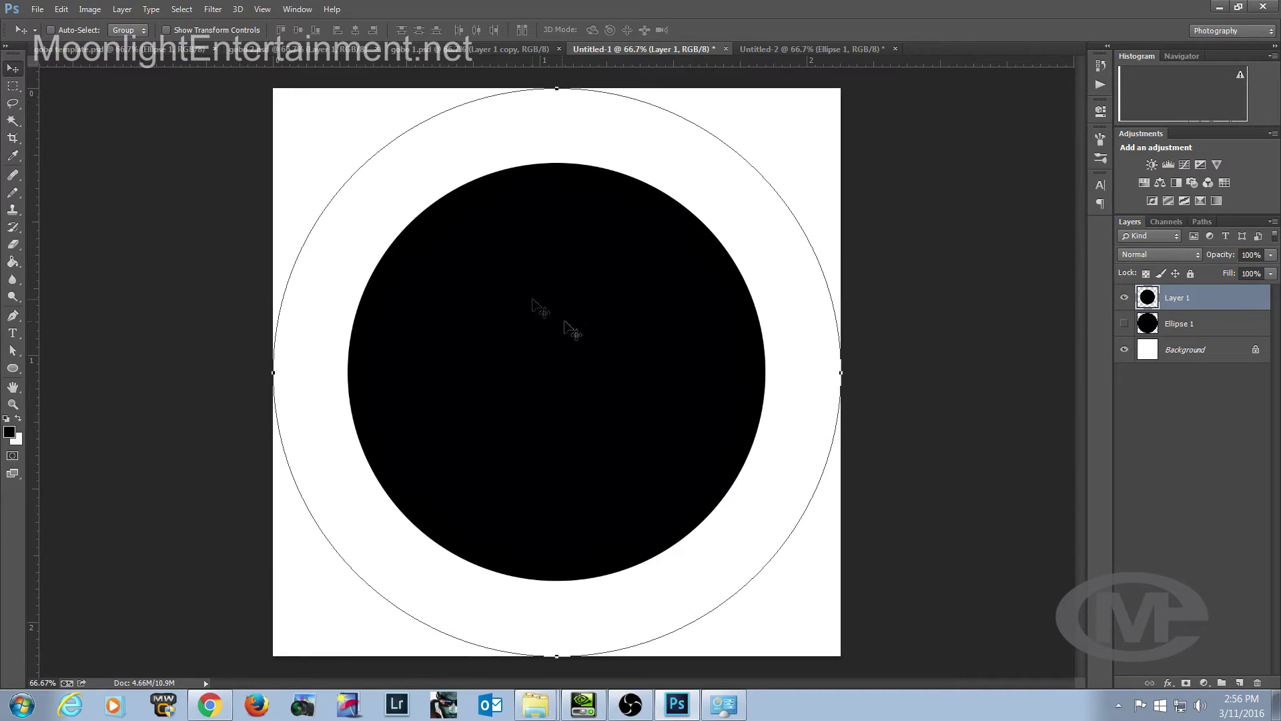
{"action": "left_click", "coordinate": [1125, 324]}
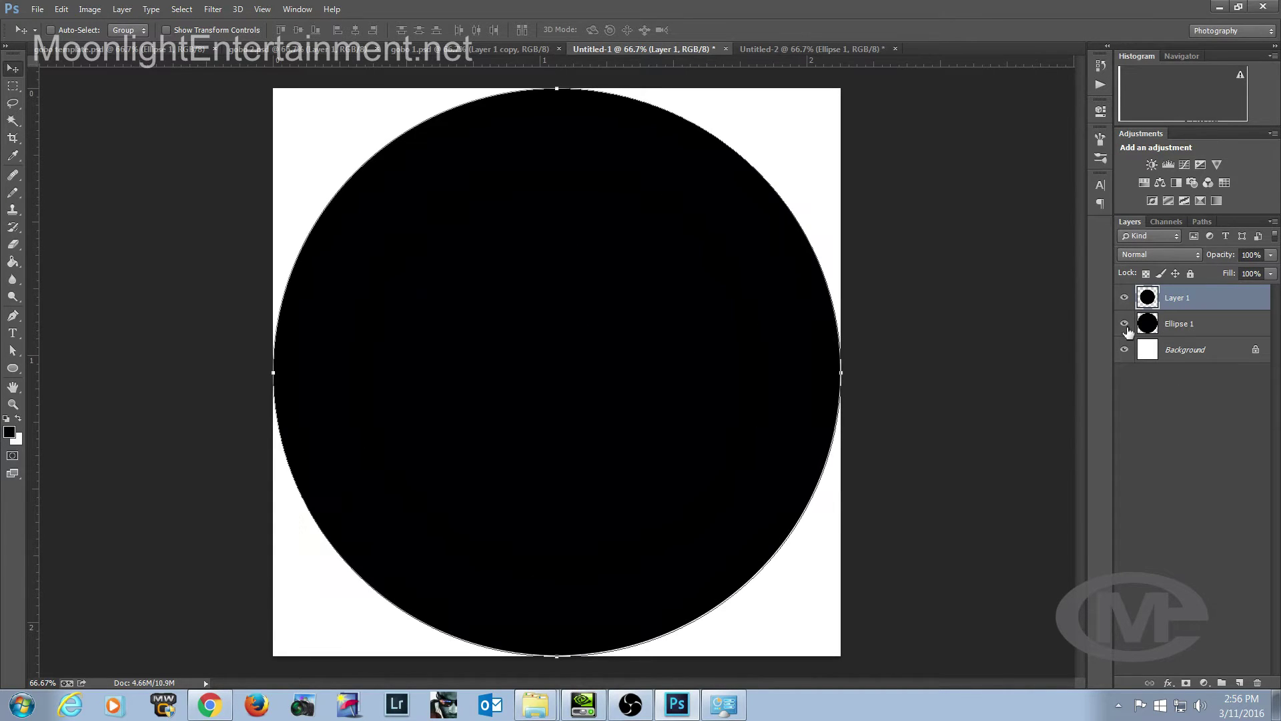
{"action": "left_click", "coordinate": [1125, 324]}
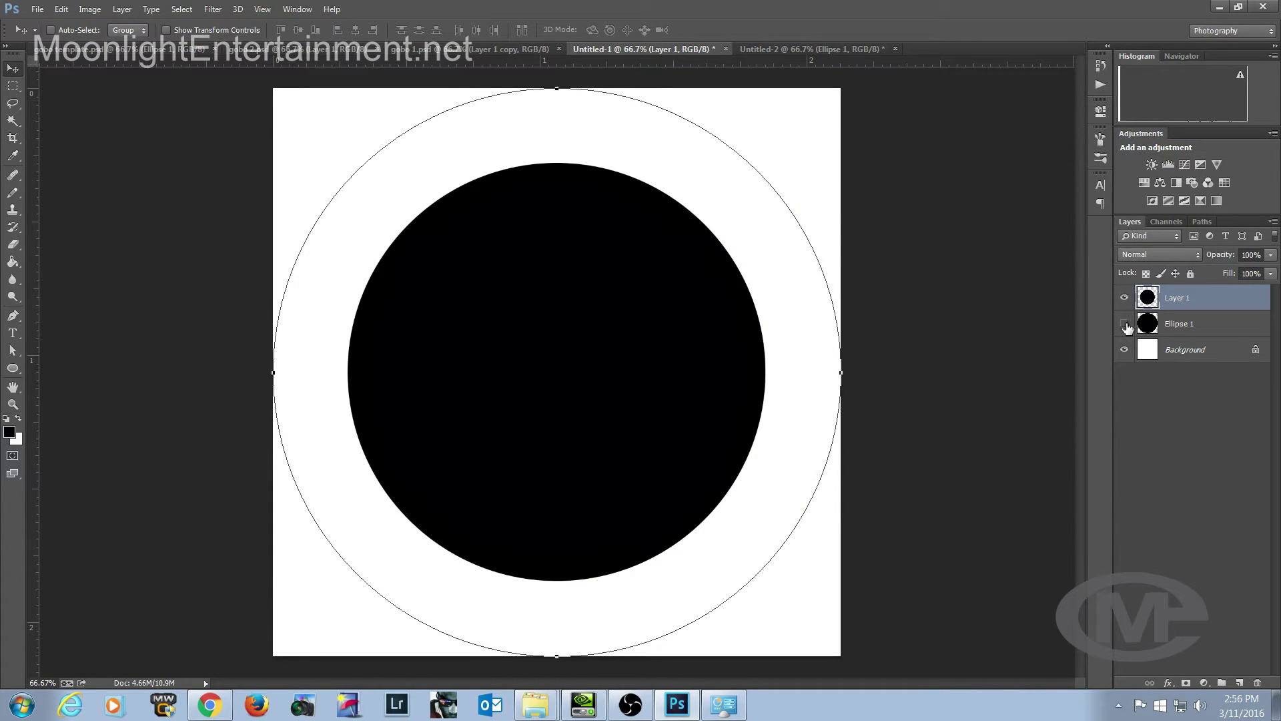
{"action": "left_click", "coordinate": [1124, 324]}
{"action": "left_click", "coordinate": [1124, 298]}
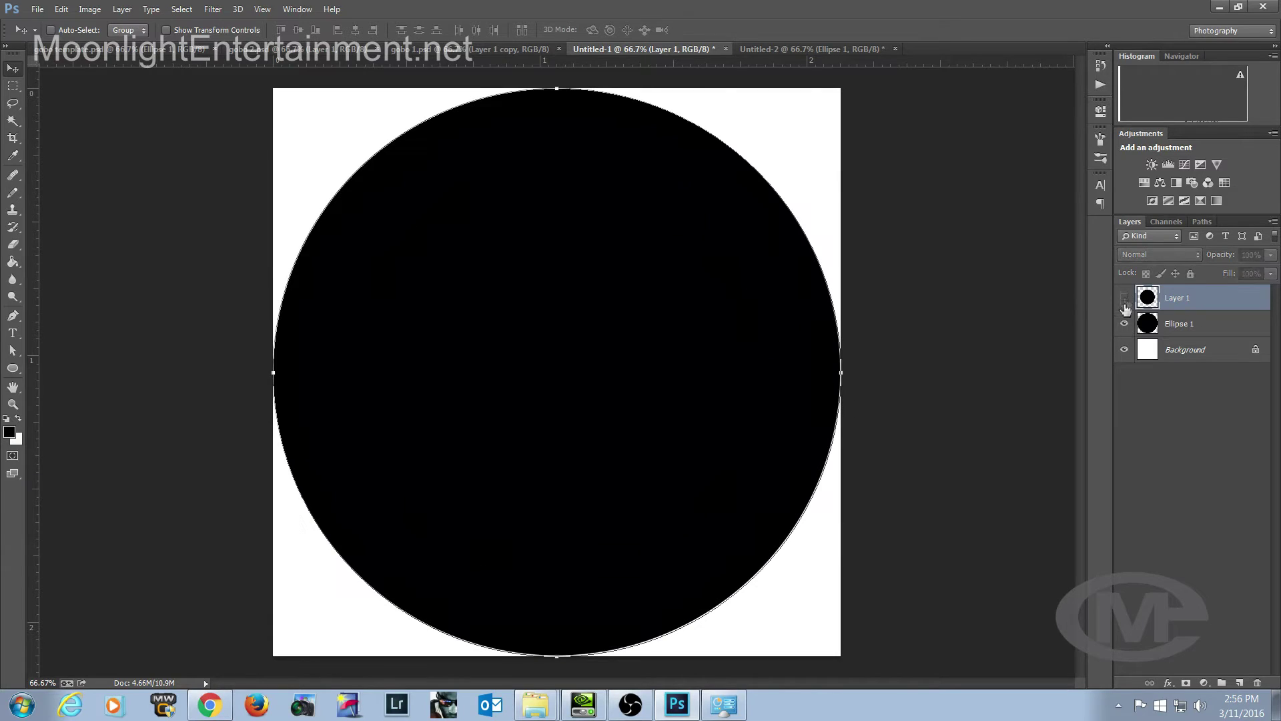
{"action": "left_click", "coordinate": [1125, 324]}
{"action": "left_click", "coordinate": [1125, 324]}
{"action": "left_click", "coordinate": [1124, 298]}
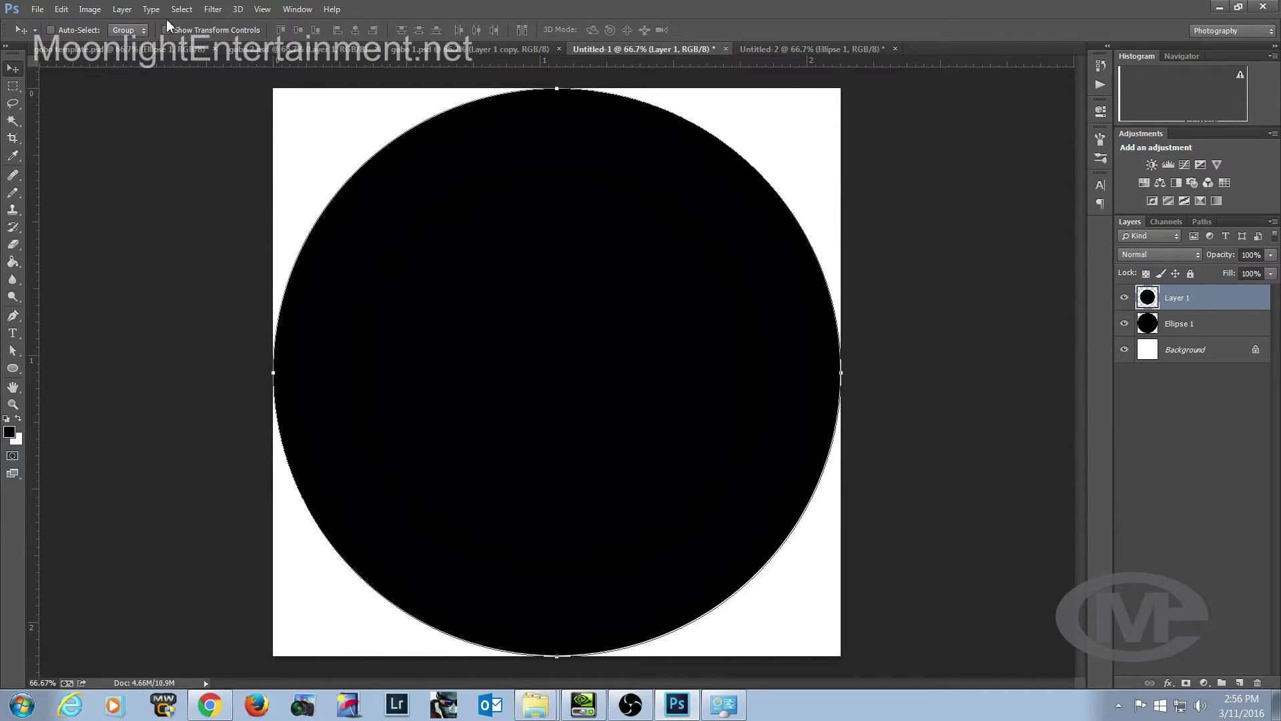
Give the inner circle, Layer 1, a thin white Stroke layer style.
{"action": "left_click", "coordinate": [121, 9]}
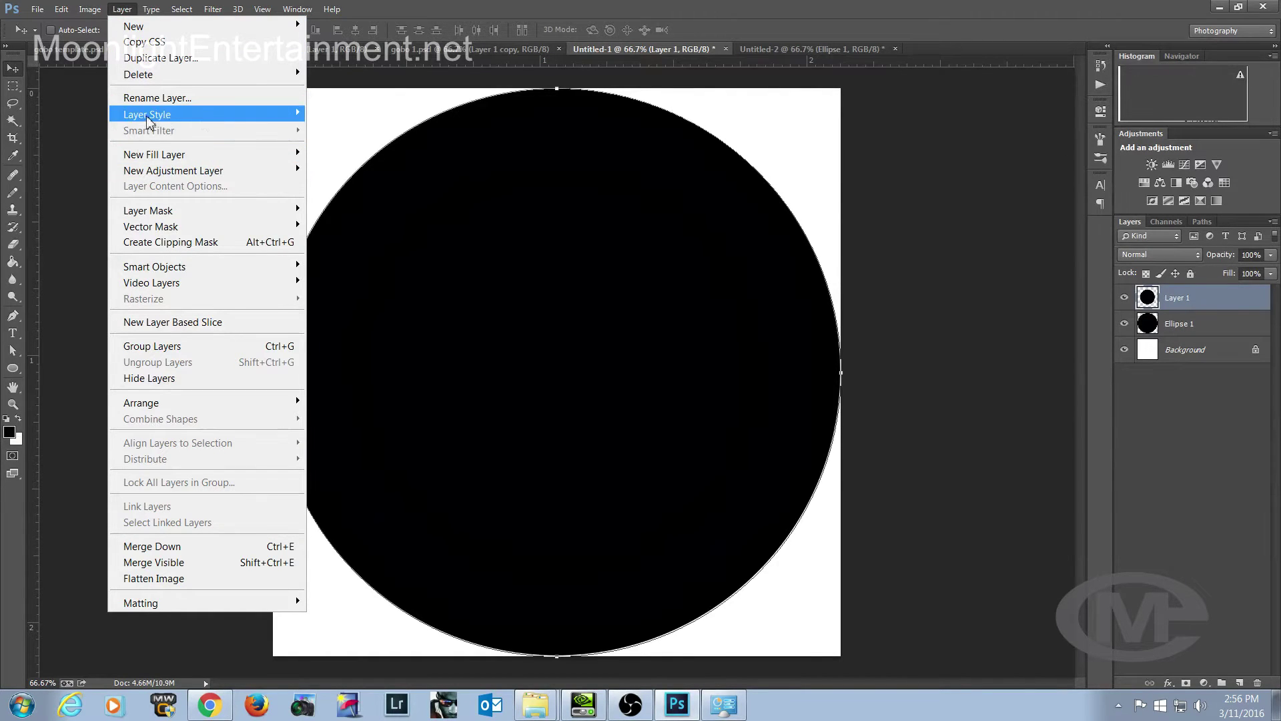
{"action": "mouse_move", "coordinate": [150, 115]}
{"action": "left_click", "coordinate": [366, 153]}
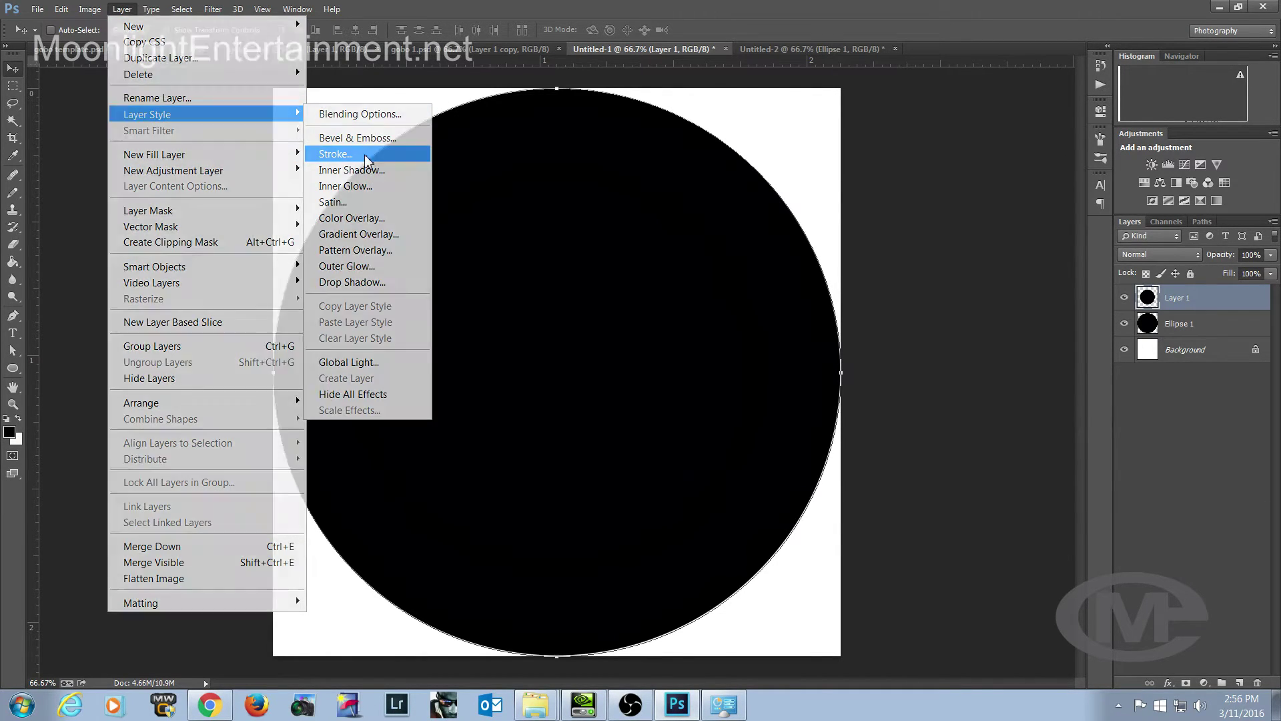
{"action": "left_click", "coordinate": [590, 268]}
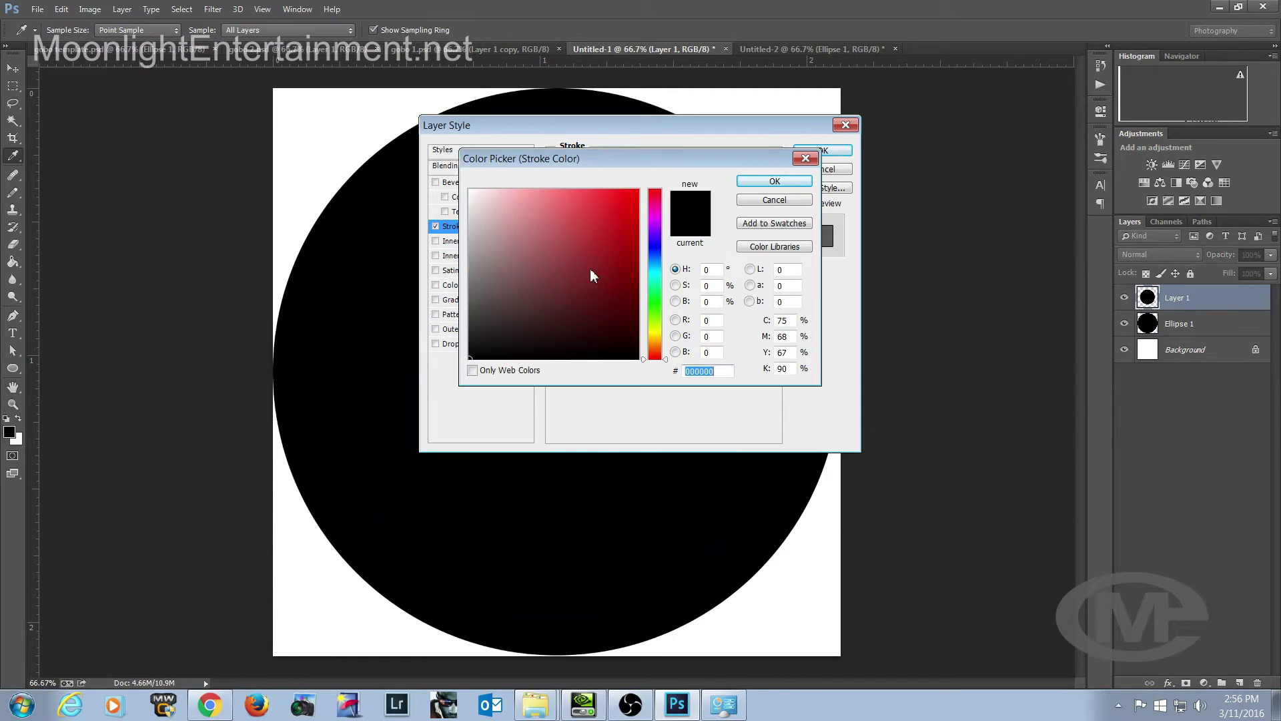
{"action": "left_click", "coordinate": [470, 191]}
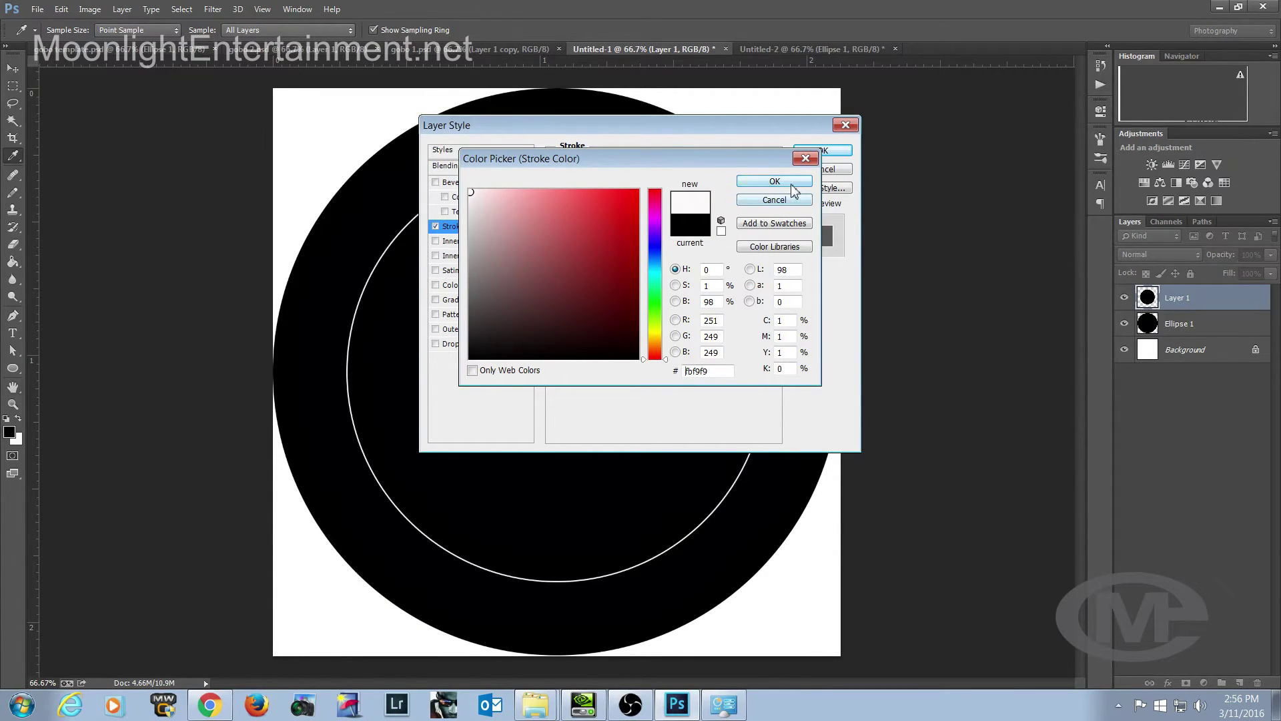
{"action": "left_click", "coordinate": [774, 181]}
{"action": "double_click", "coordinate": [707, 176]}
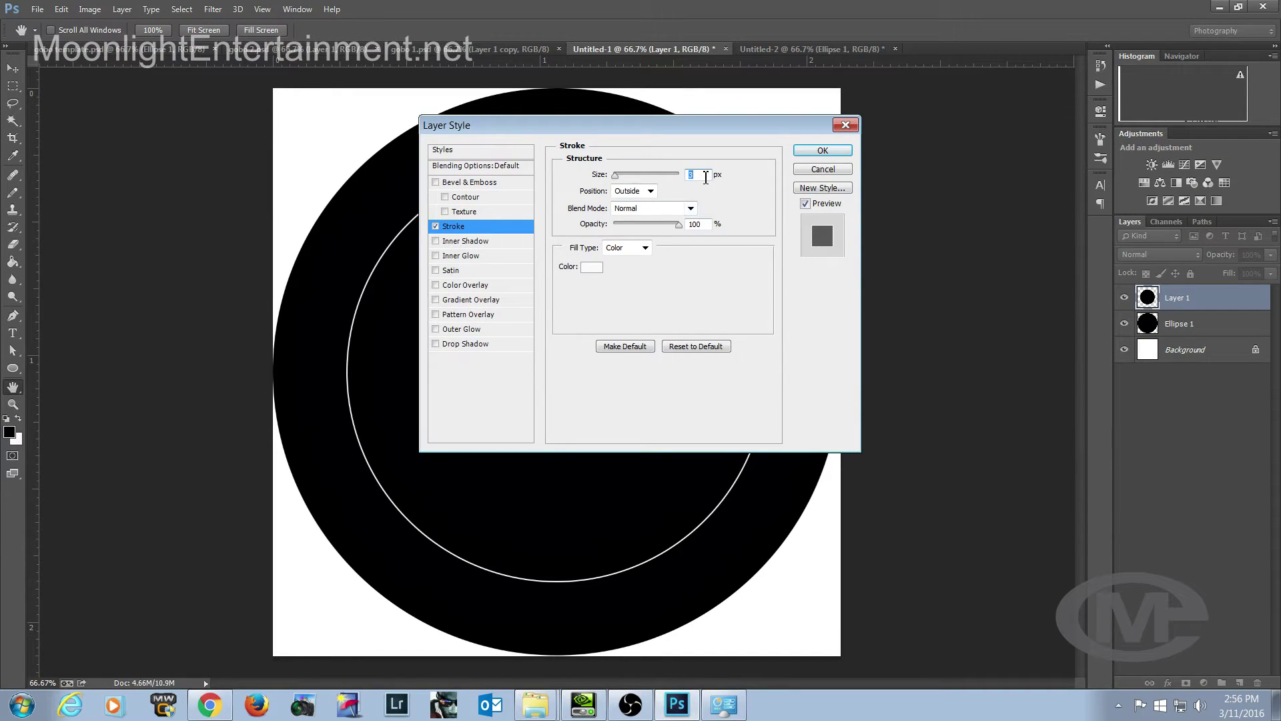
{"action": "left_click", "coordinate": [823, 150]}
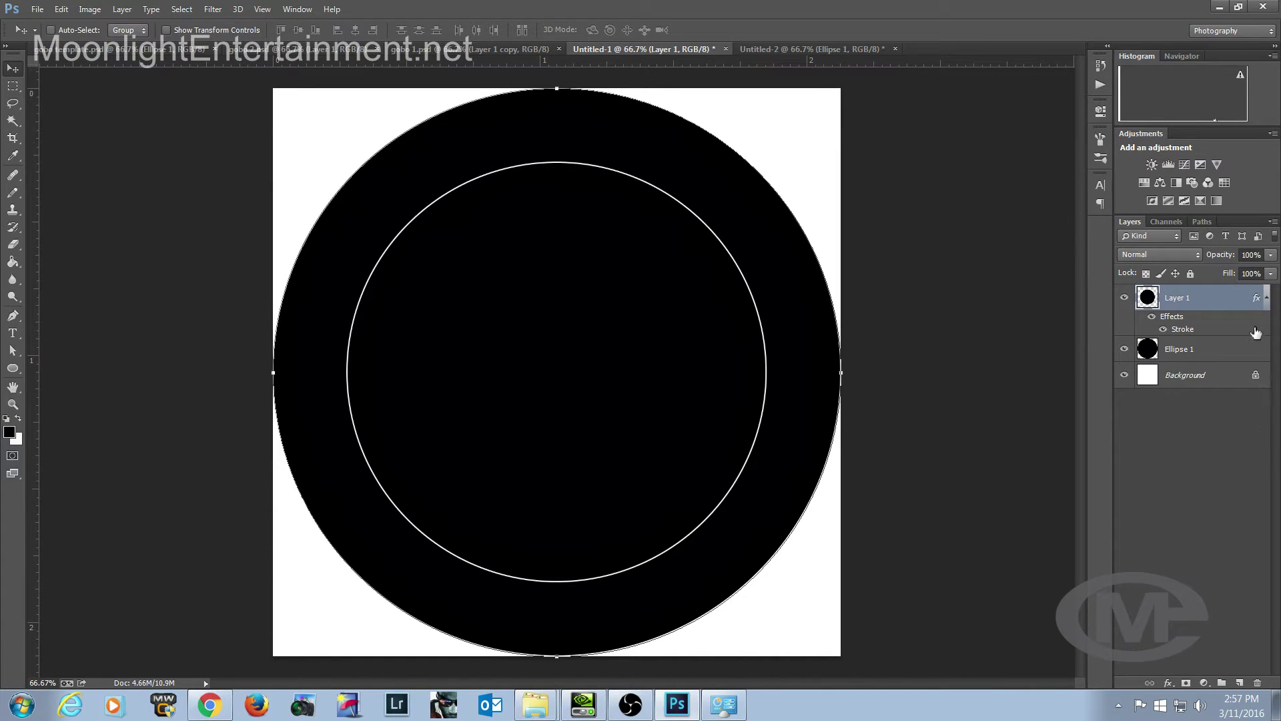
Pick the Horizontal Type tool with the Edwardian Script font.
{"action": "left_click", "coordinate": [1195, 428]}
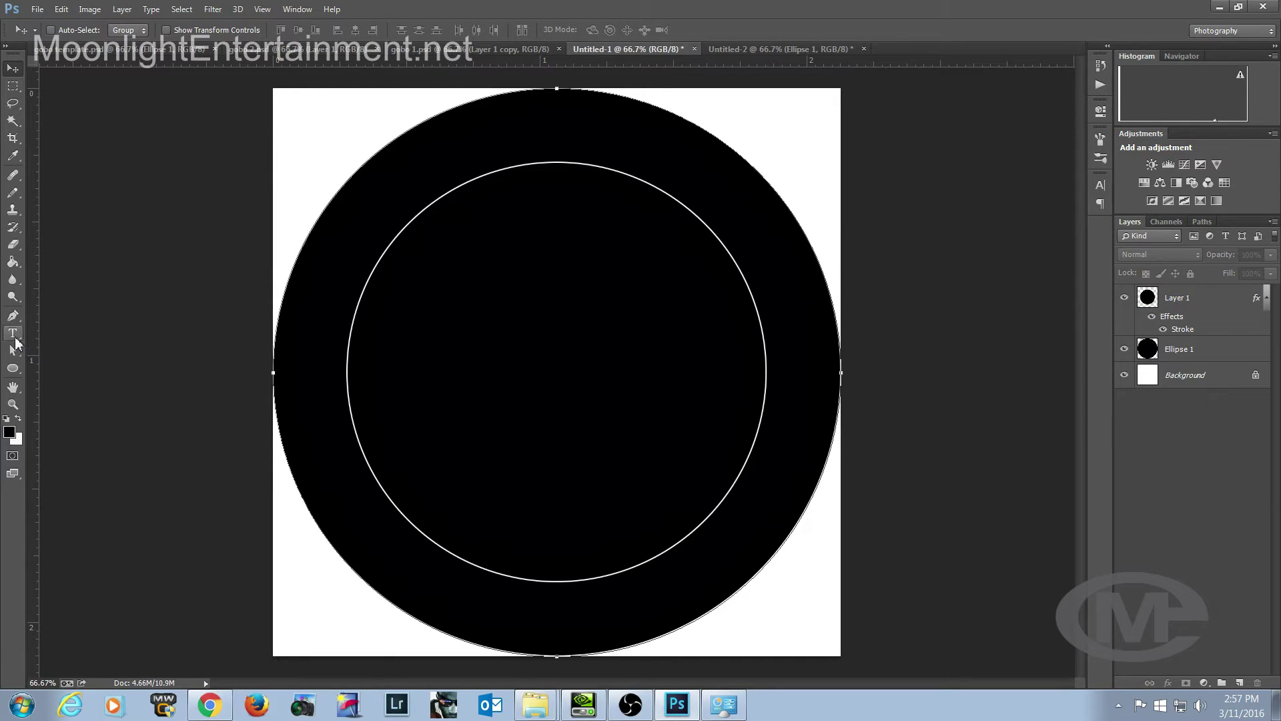
{"action": "left_click", "coordinate": [14, 337]}
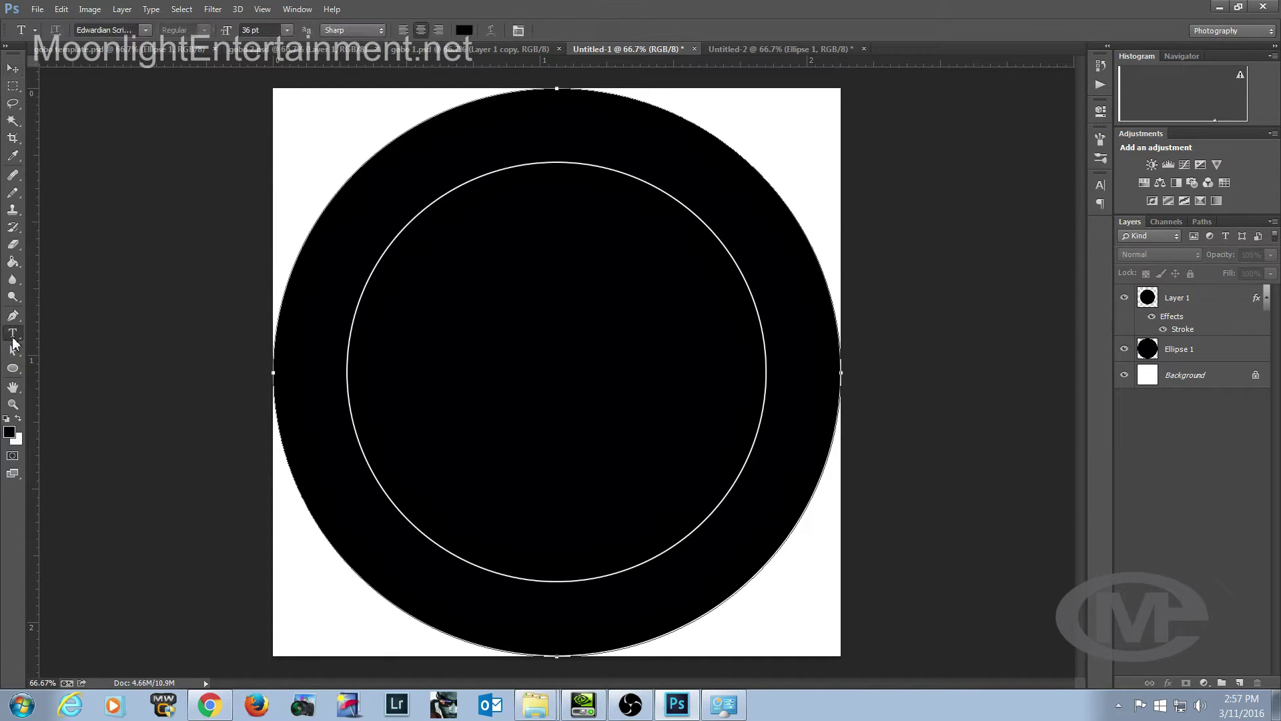
{"action": "left_click", "coordinate": [144, 30]}
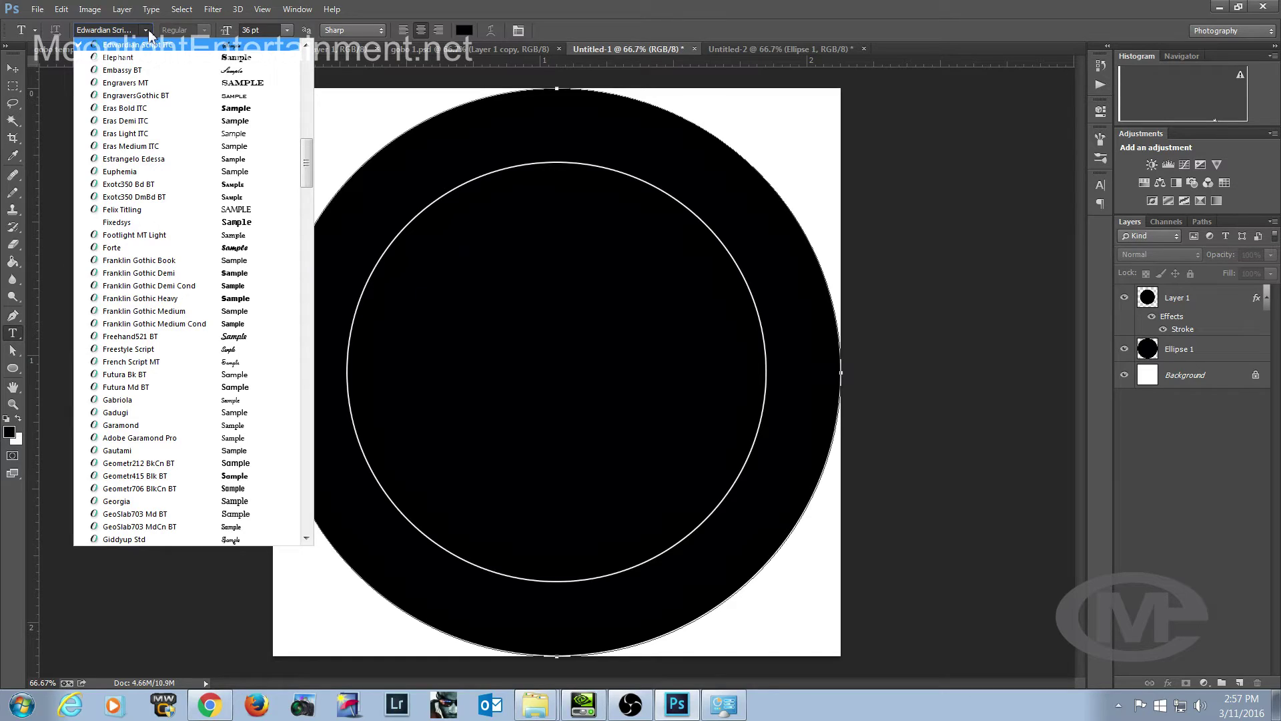
{"action": "left_click", "coordinate": [149, 31]}
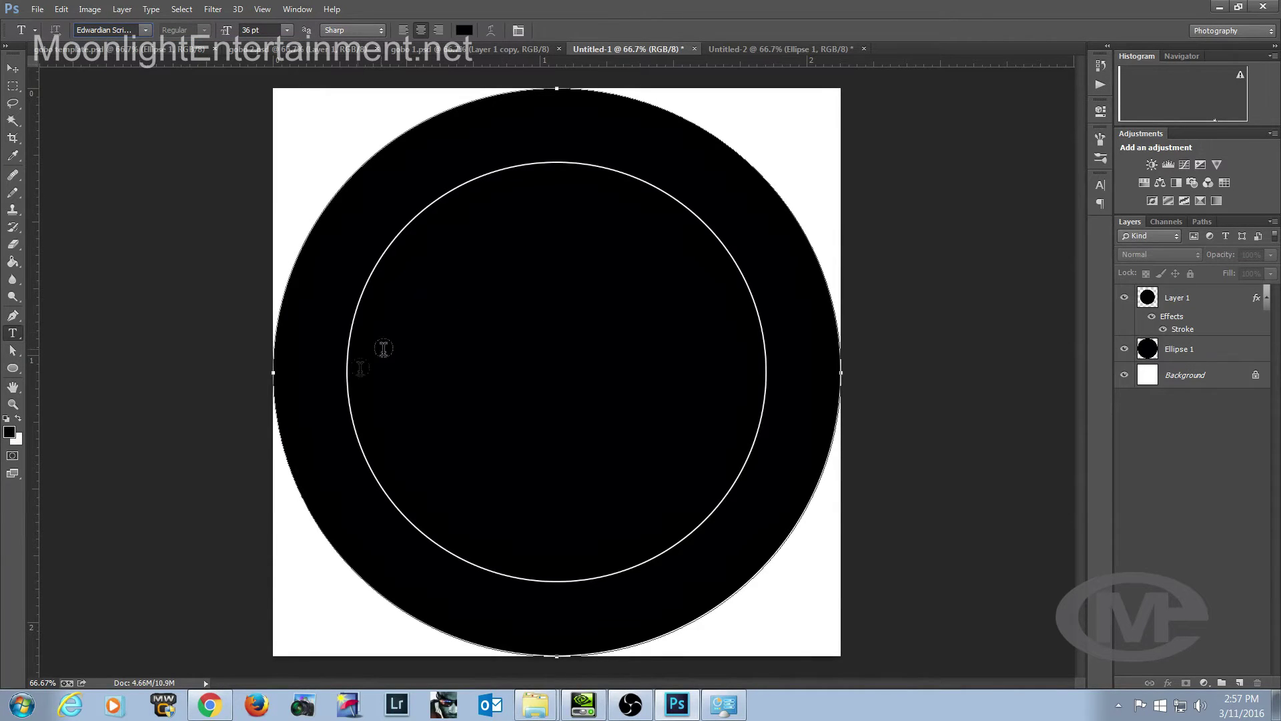
{"action": "left_click", "coordinate": [557, 374]}
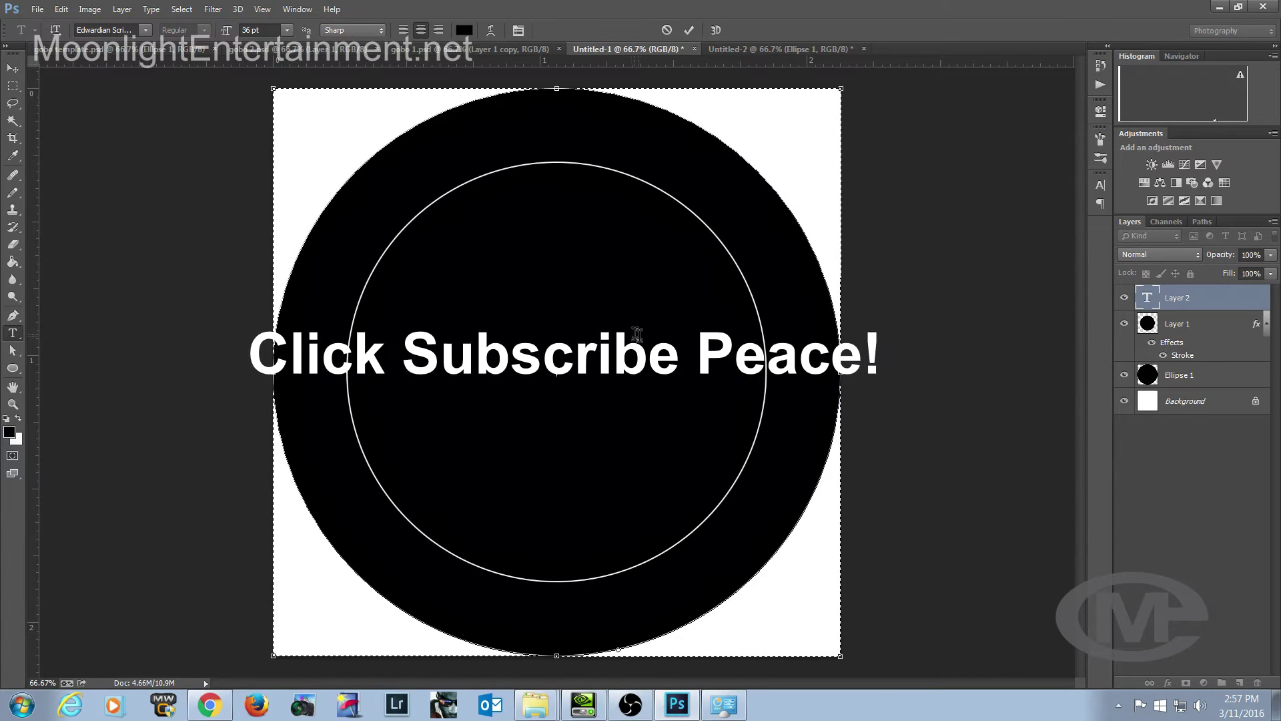
{"action": "left_click", "coordinate": [13, 68]}
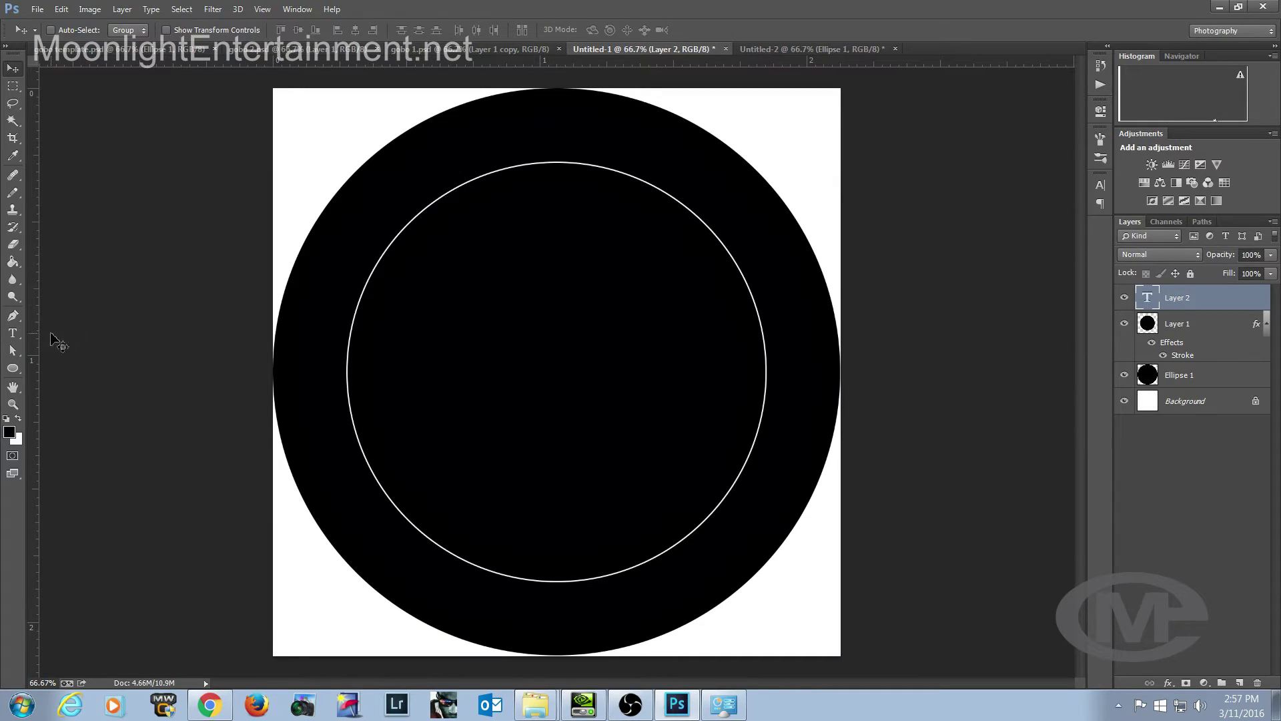
Type a white script K near the circle centre and nudge it up-left.
{"action": "left_click", "coordinate": [13, 333]}
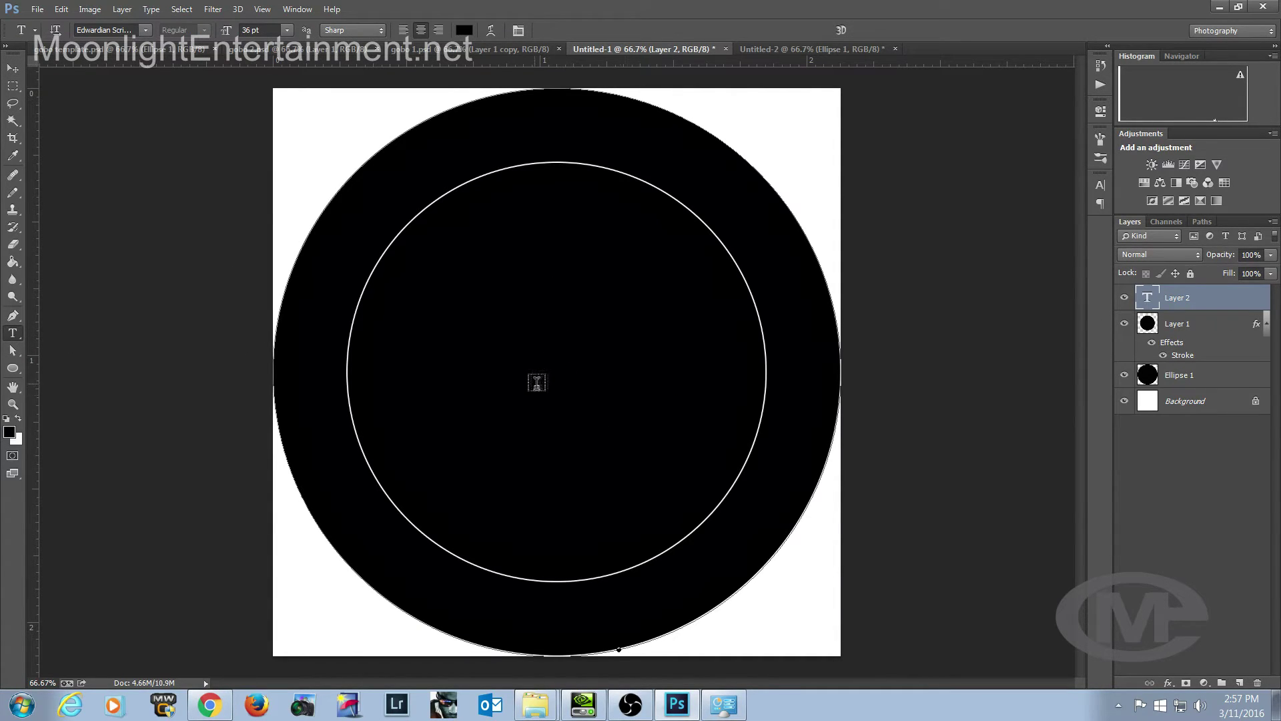
{"action": "left_click", "coordinate": [534, 385]}
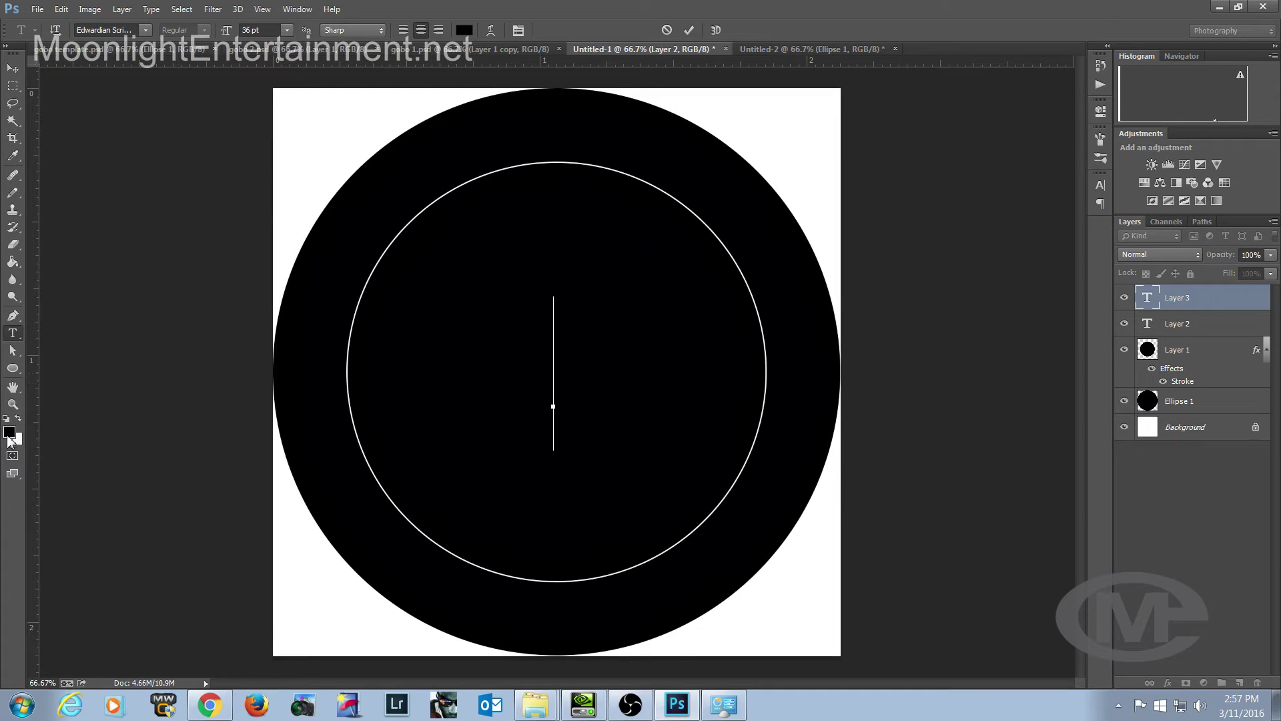
{"action": "left_click", "coordinate": [10, 432]}
{"action": "left_click", "coordinate": [470, 192]}
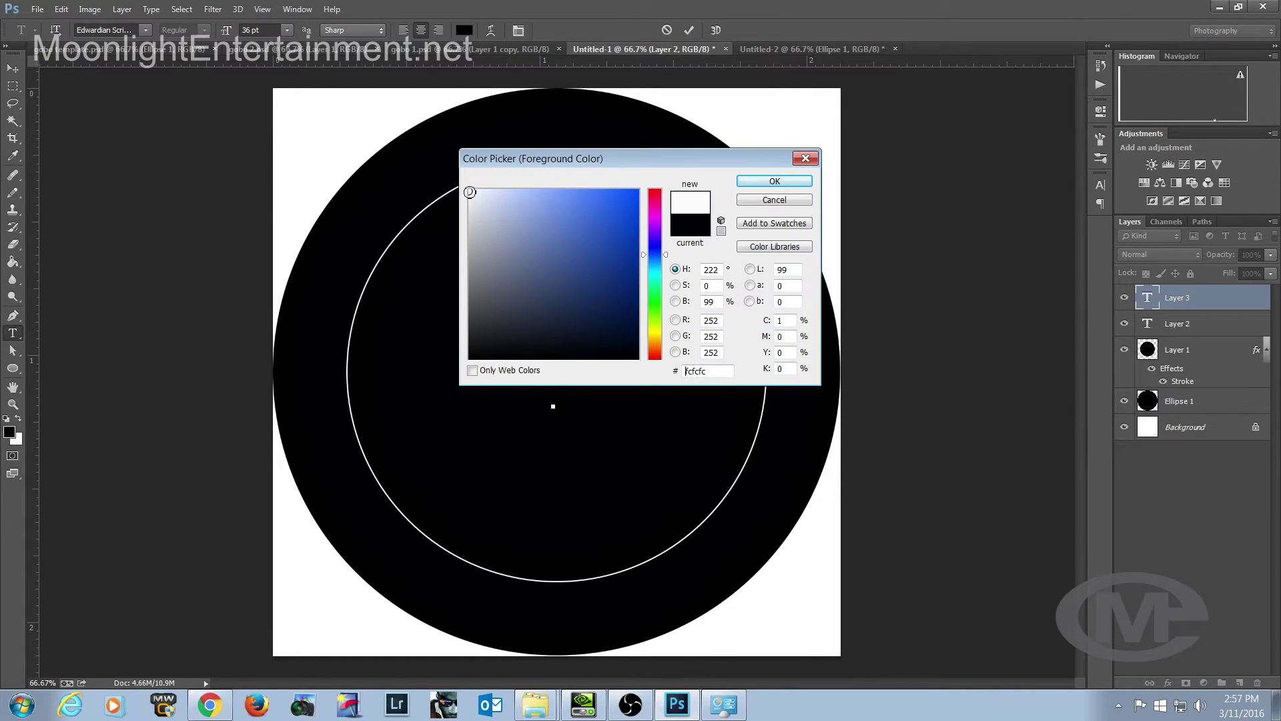
{"action": "left_click", "coordinate": [787, 182]}
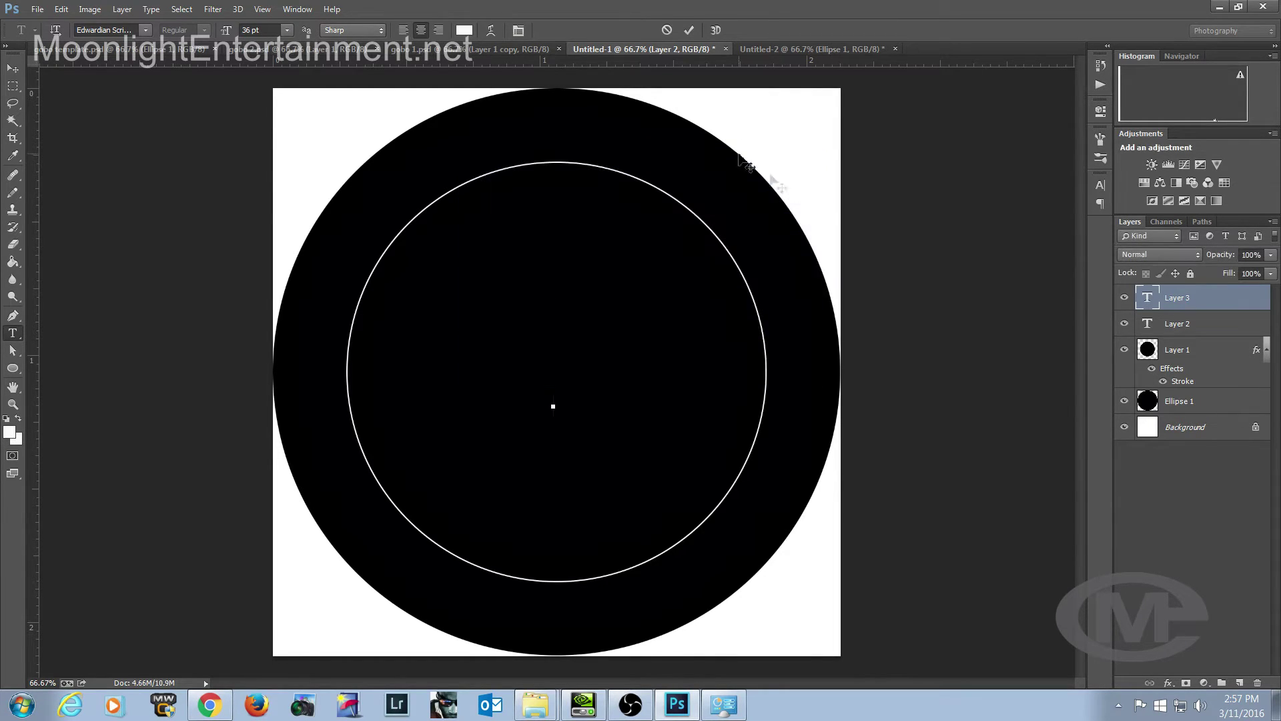
{"action": "type", "text": "K"}
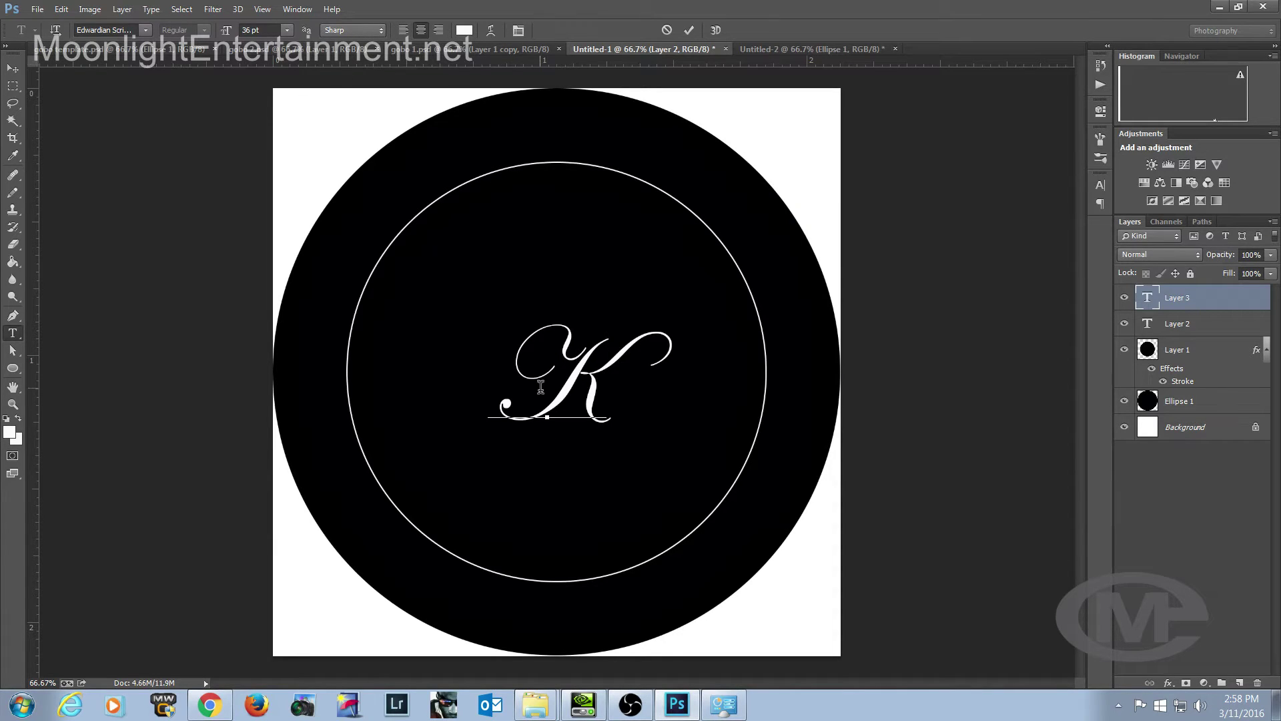
{"action": "left_click_drag", "start_coordinate": [606, 501], "coordinate": [589, 494]}
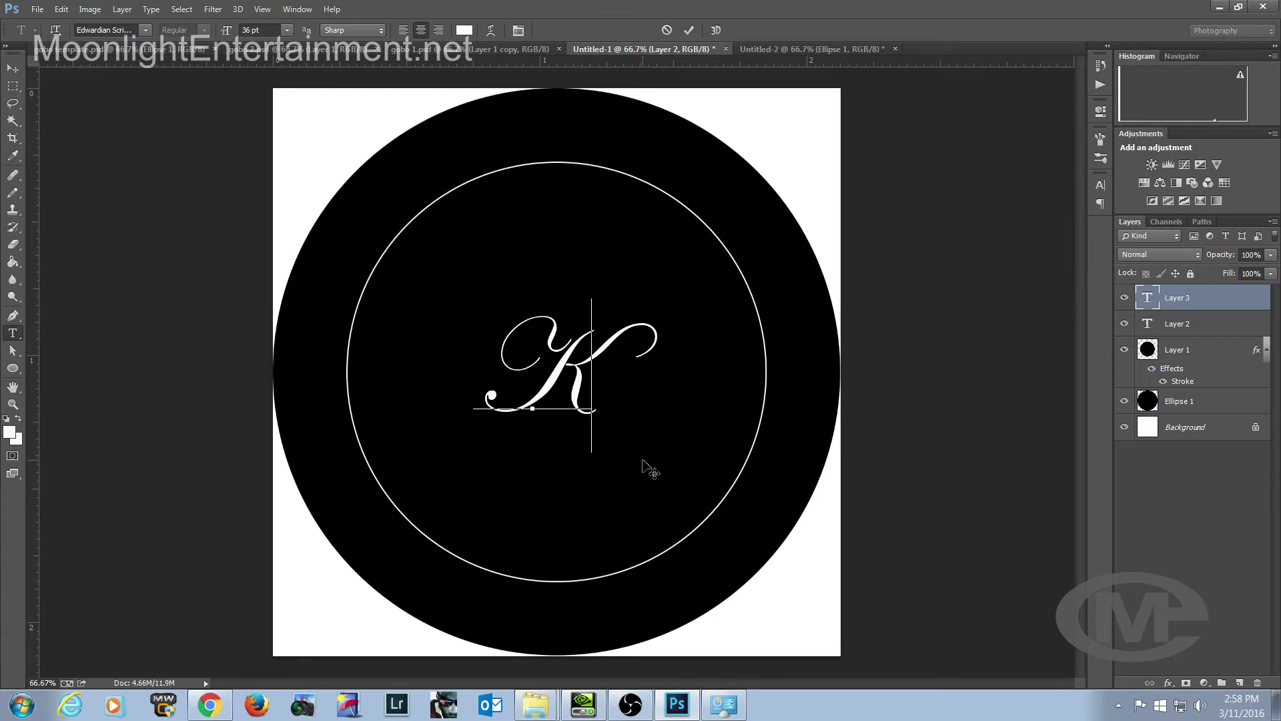
{"action": "left_click_drag", "start_coordinate": [572, 470], "coordinate": [569, 463]}
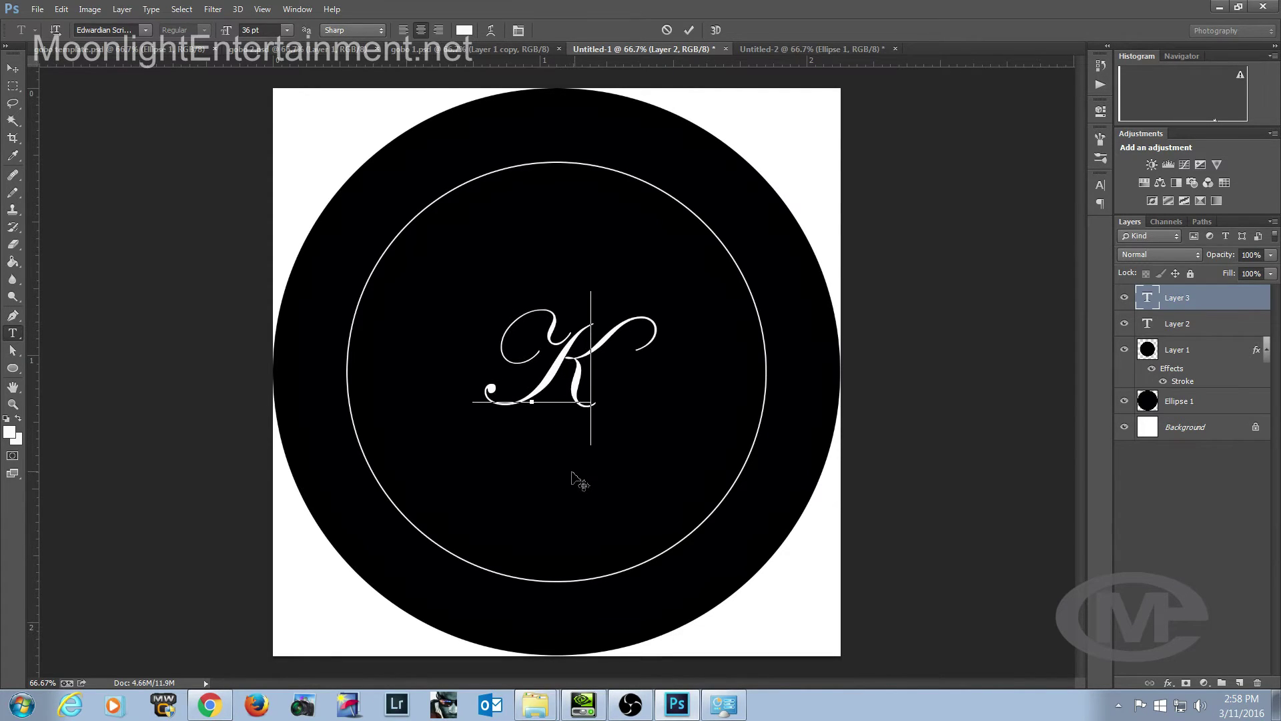
Delete the empty Layer 2 text layer.
{"action": "left_click", "coordinate": [1221, 331]}
{"action": "right_click", "coordinate": [1221, 330]}
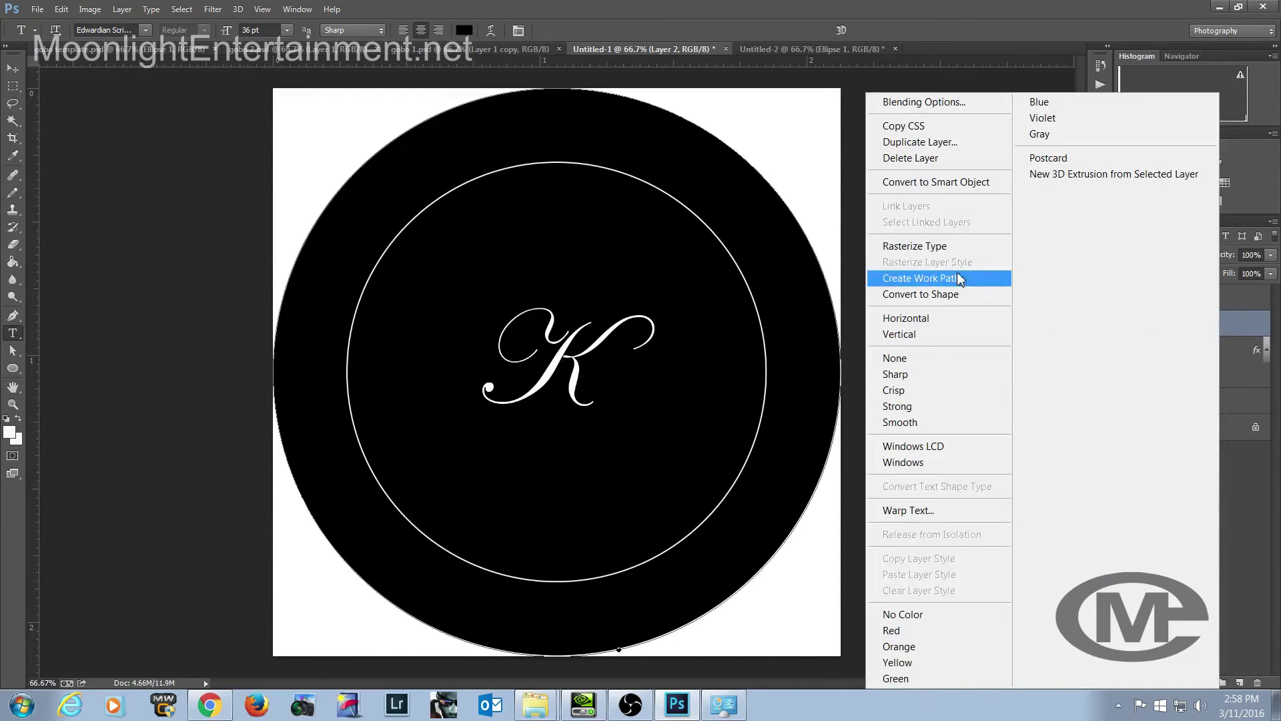
{"action": "left_click", "coordinate": [936, 164]}
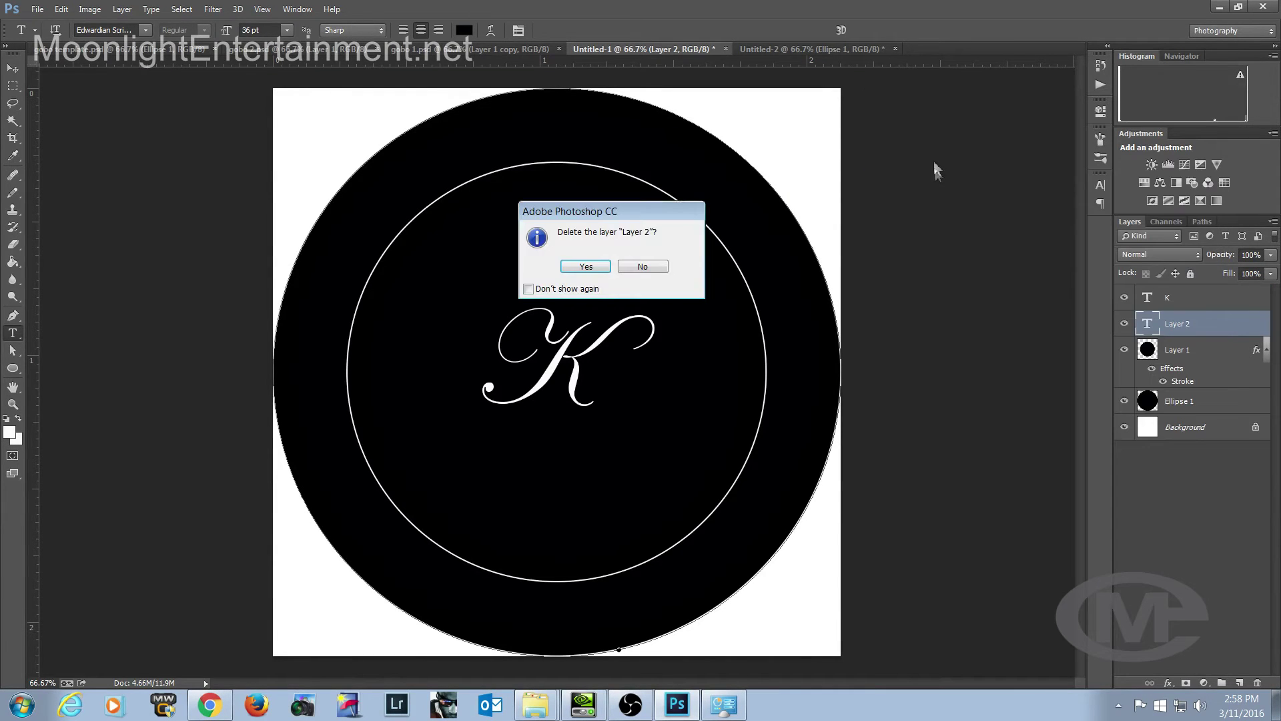
{"action": "left_click", "coordinate": [586, 267]}
Reselect the K text layer and reposition the K.
{"action": "left_click", "coordinate": [1244, 301]}
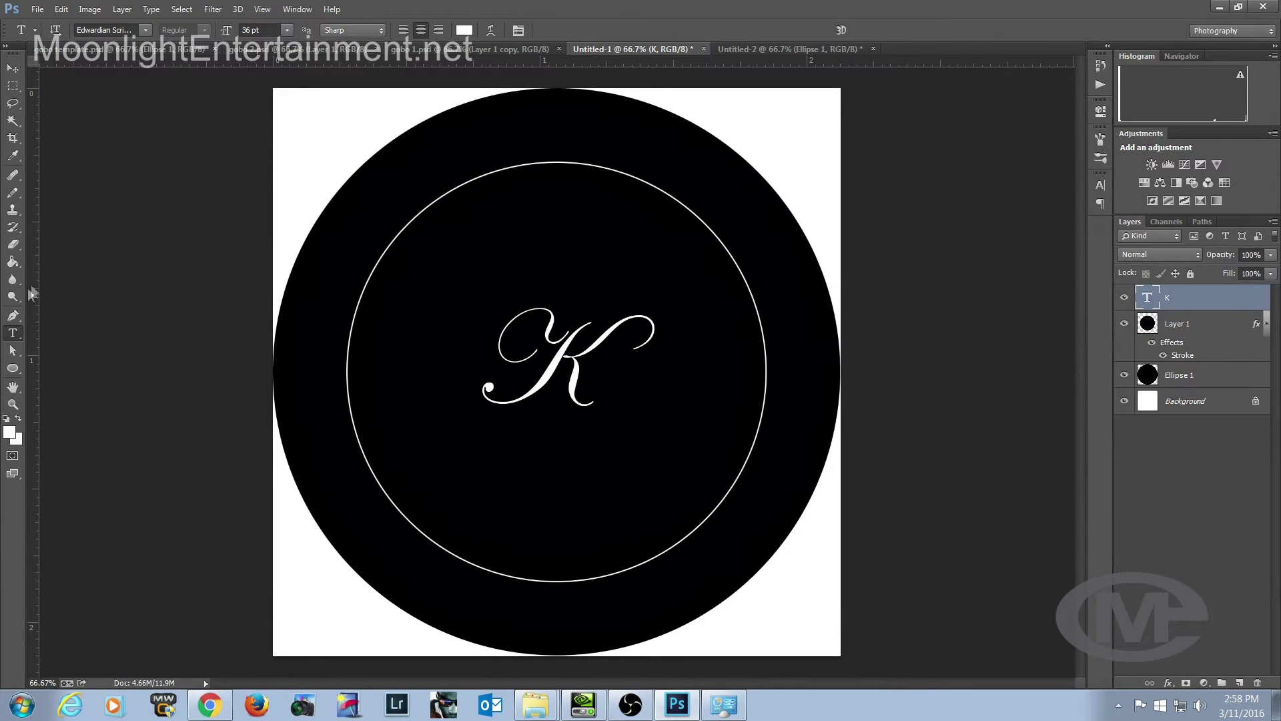
{"action": "double_click", "coordinate": [576, 377]}
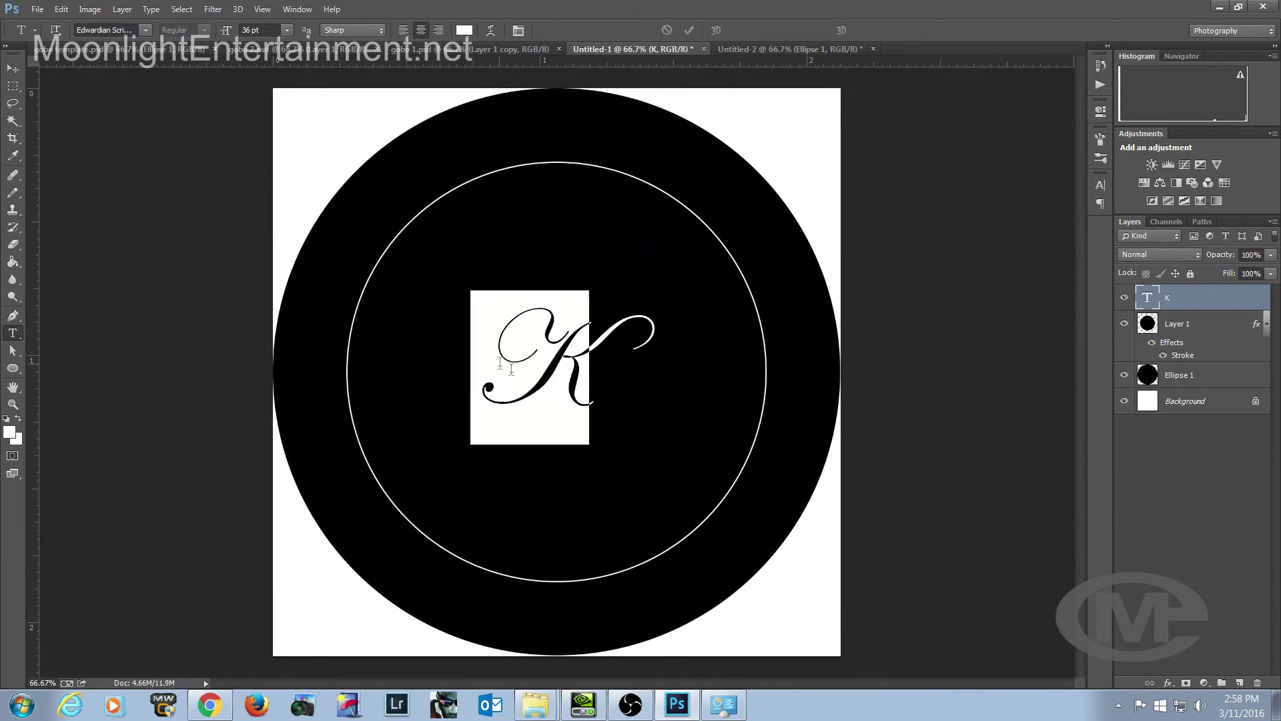
{"action": "left_click", "coordinate": [577, 406]}
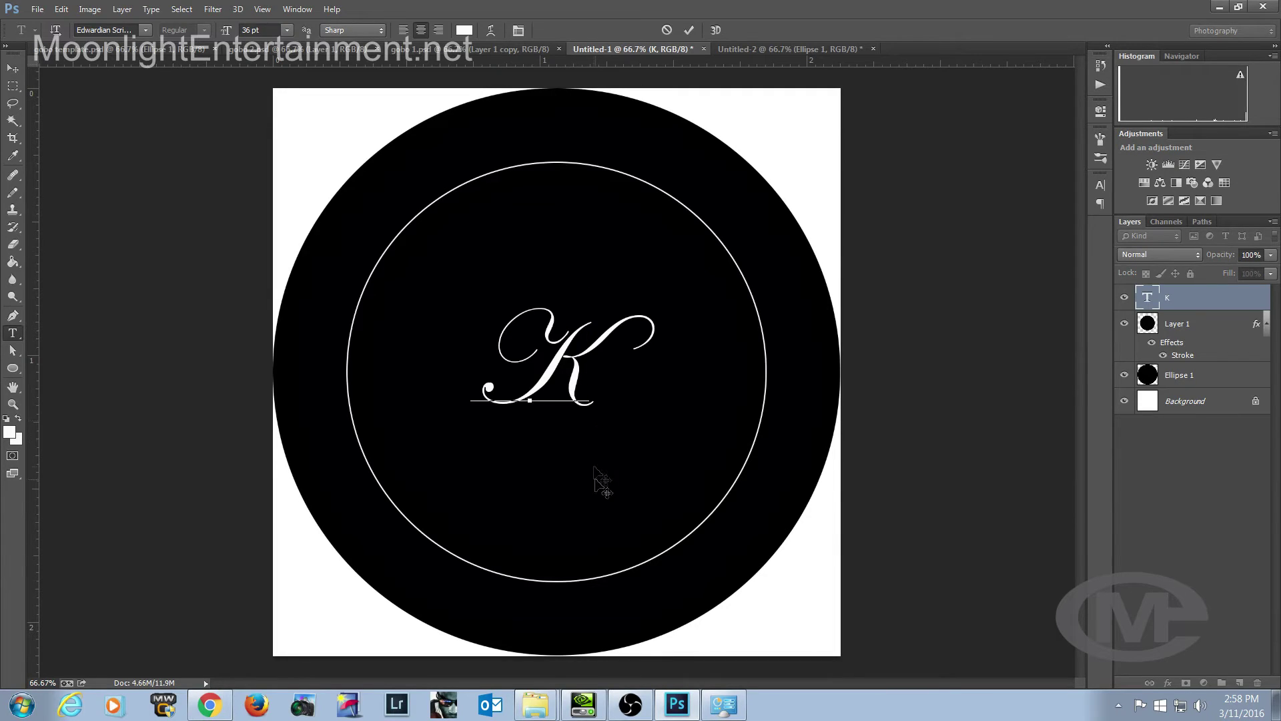
{"action": "left_click_drag", "start_coordinate": [600, 480], "coordinate": [600, 518]}
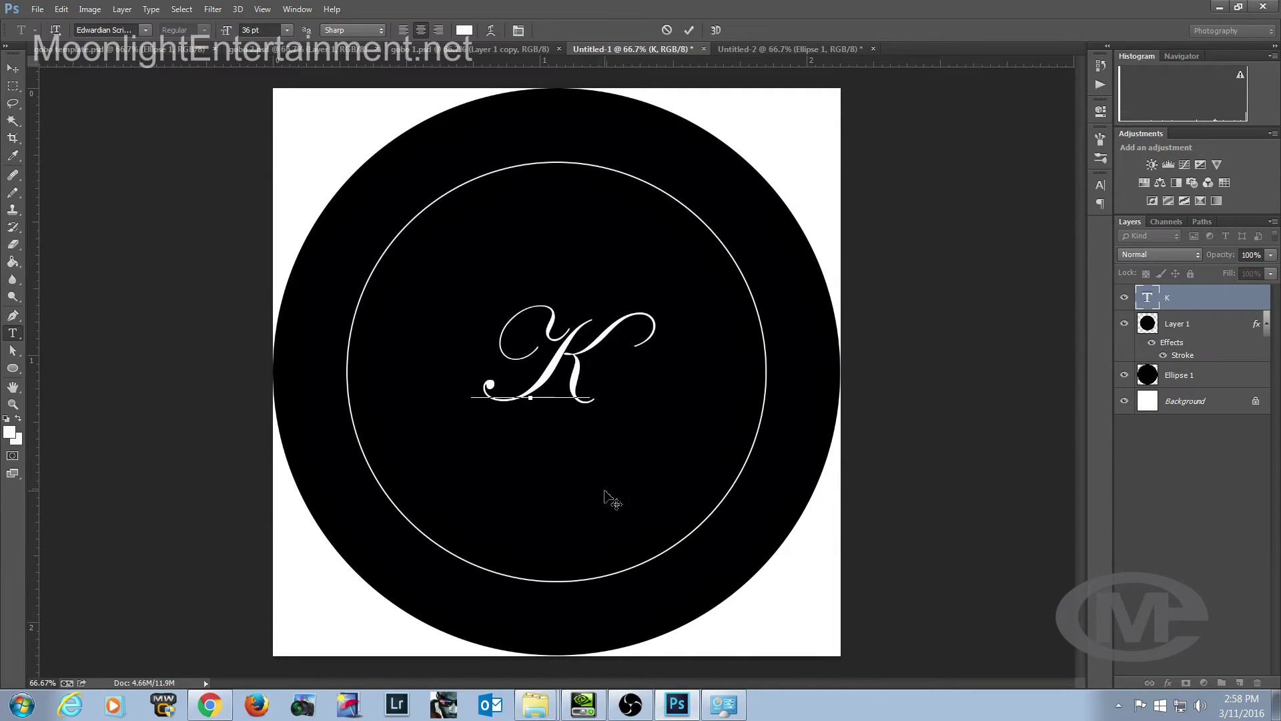
Move the K toward the circle centre with Free Transform.
{"action": "left_click", "coordinate": [12, 68]}
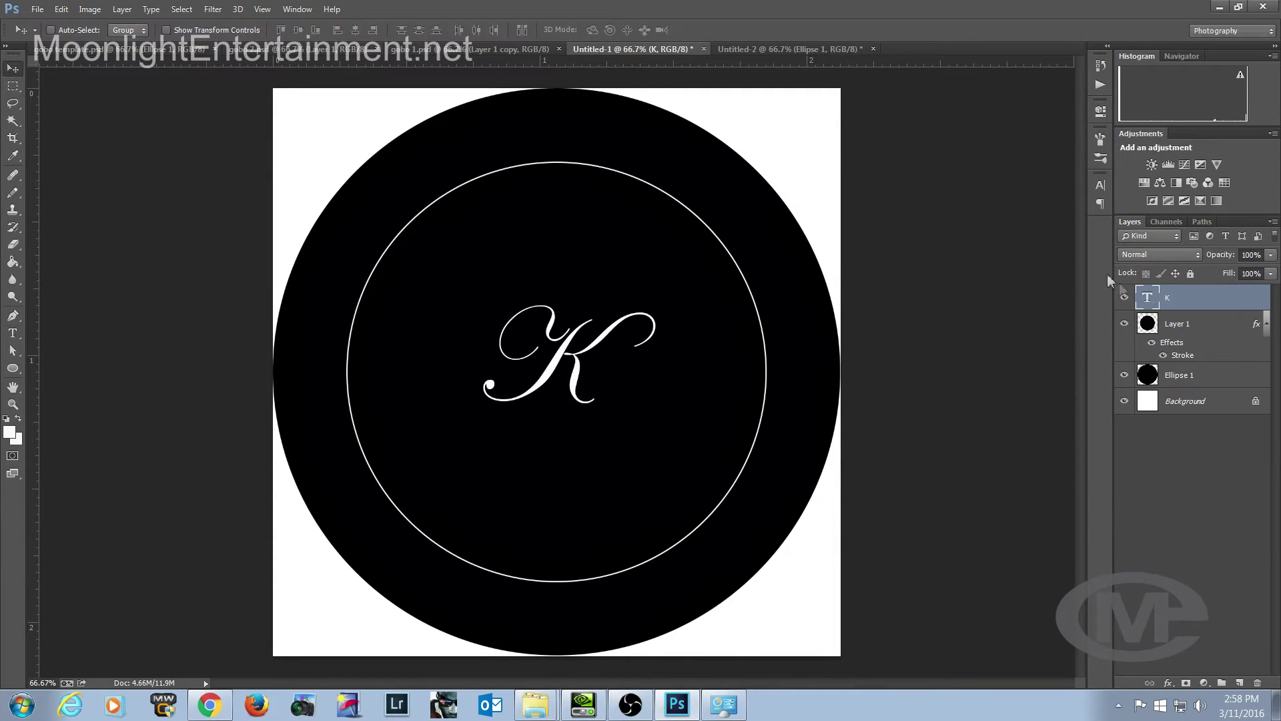
{"action": "key", "text": "ctrl+t"}
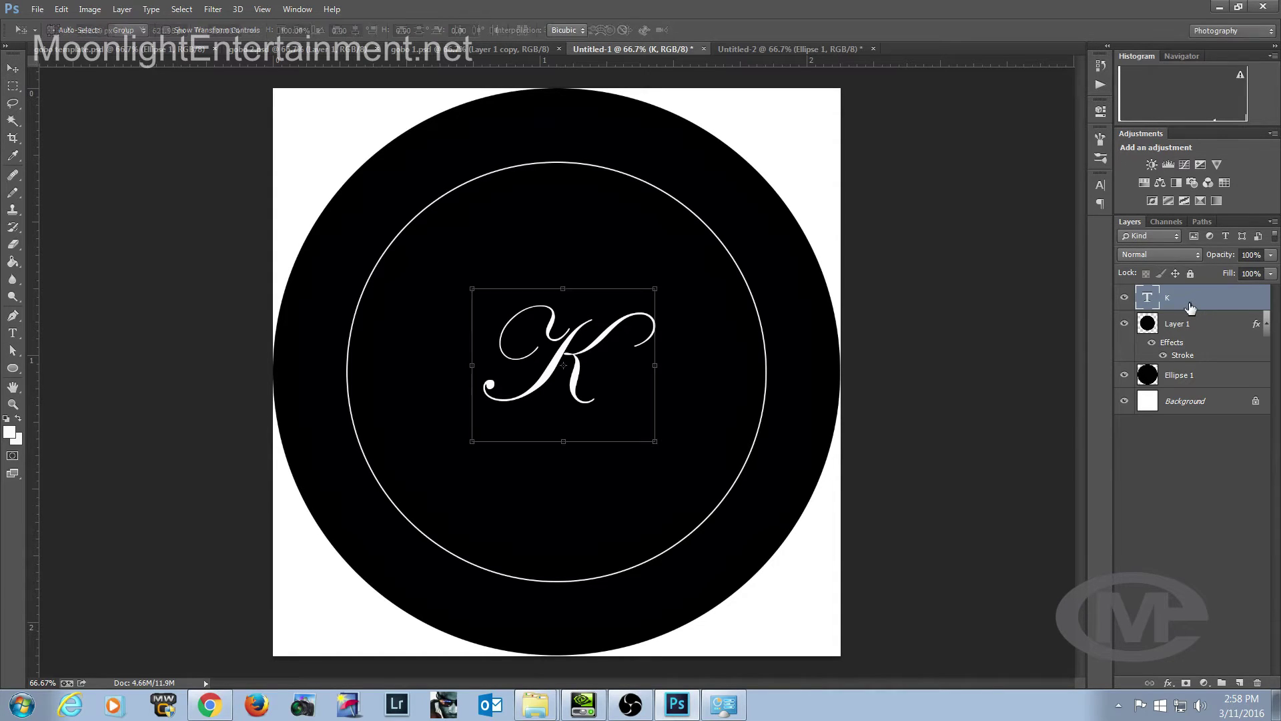
{"action": "left_click_drag", "start_coordinate": [631, 361], "coordinate": [623, 367]}
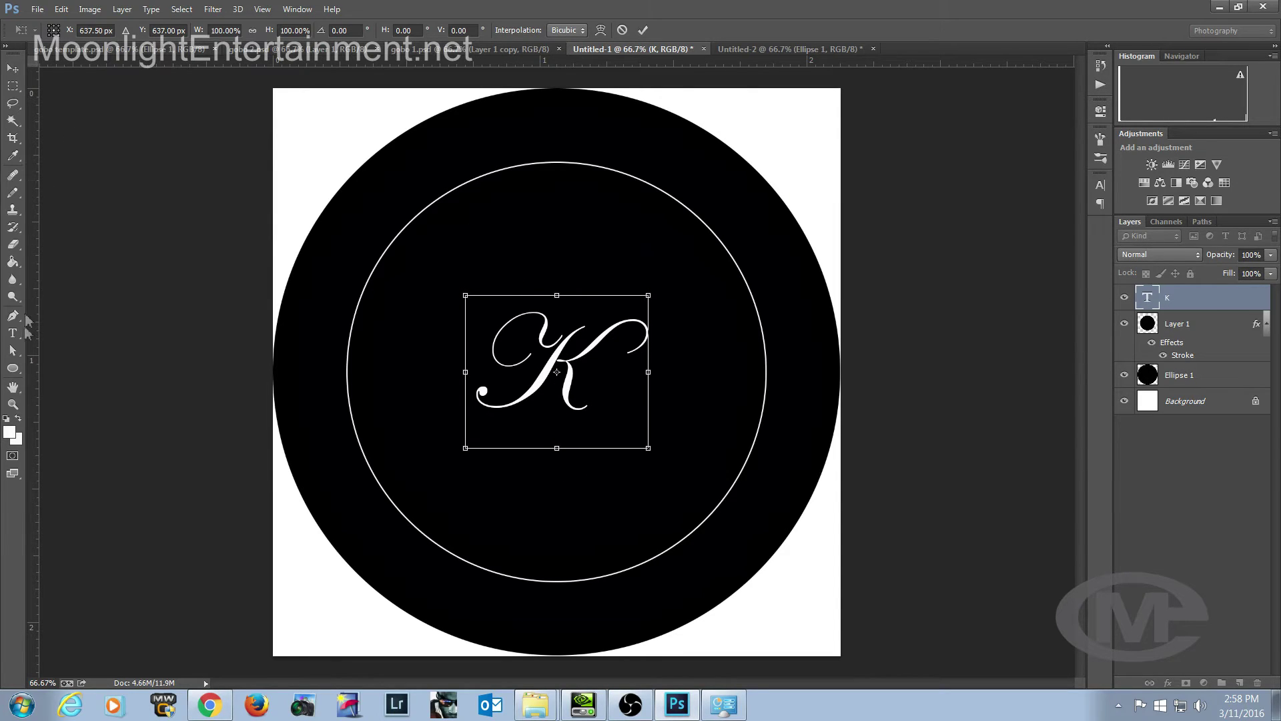
{"action": "left_click", "coordinate": [13, 333]}
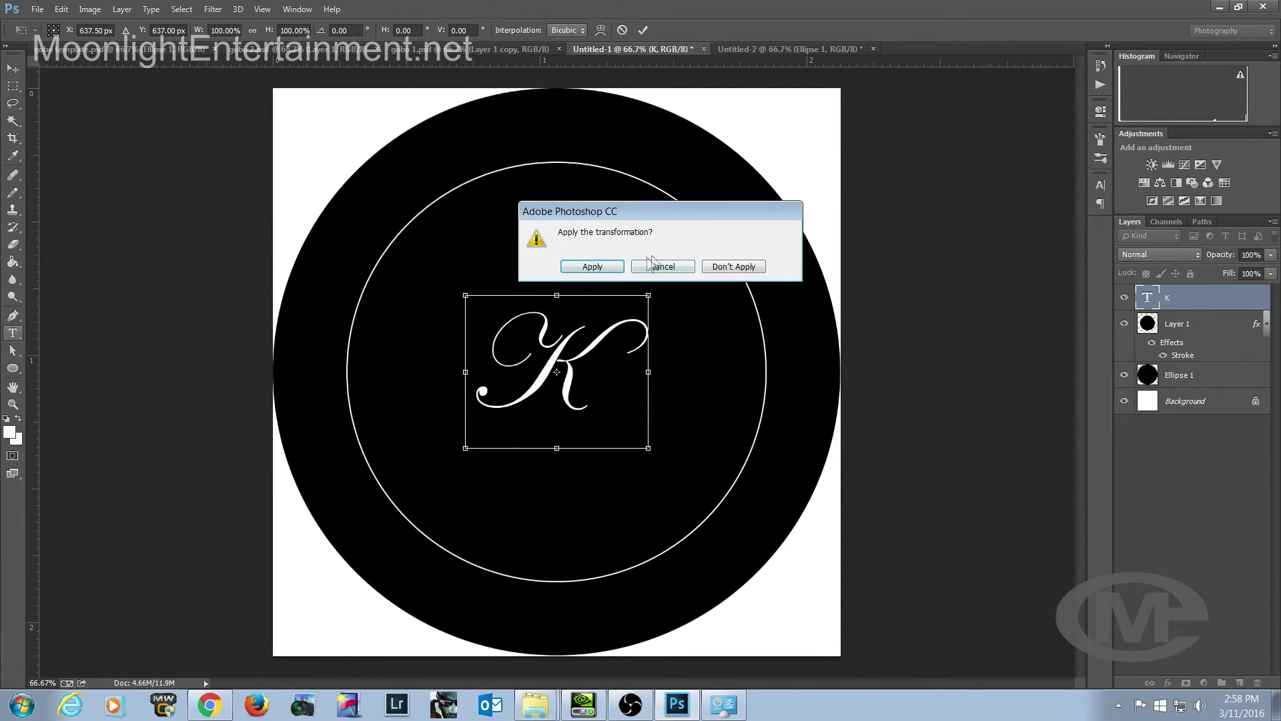
{"action": "left_click", "coordinate": [599, 267]}
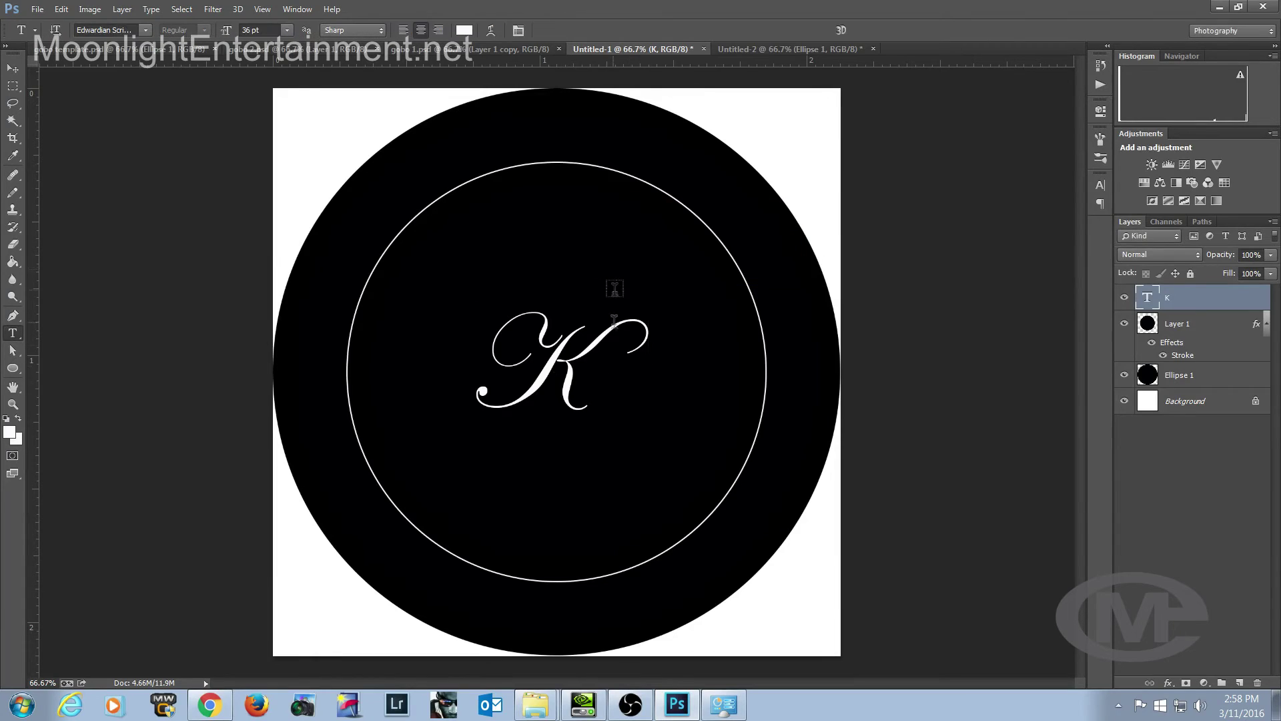
Enlarge the K to 48 pt and shift it down-left into the ring's centre.
{"action": "double_click", "coordinate": [587, 377]}
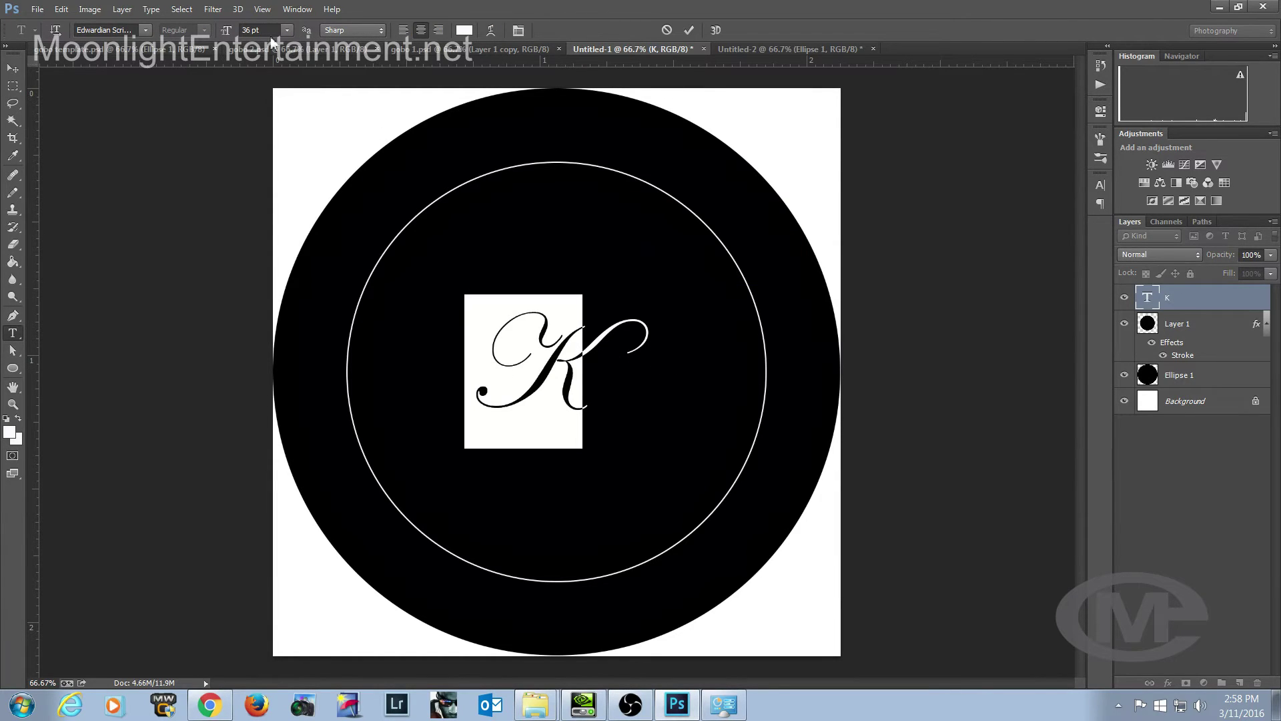
{"action": "left_click", "coordinate": [288, 31]}
{"action": "left_click", "coordinate": [295, 246]}
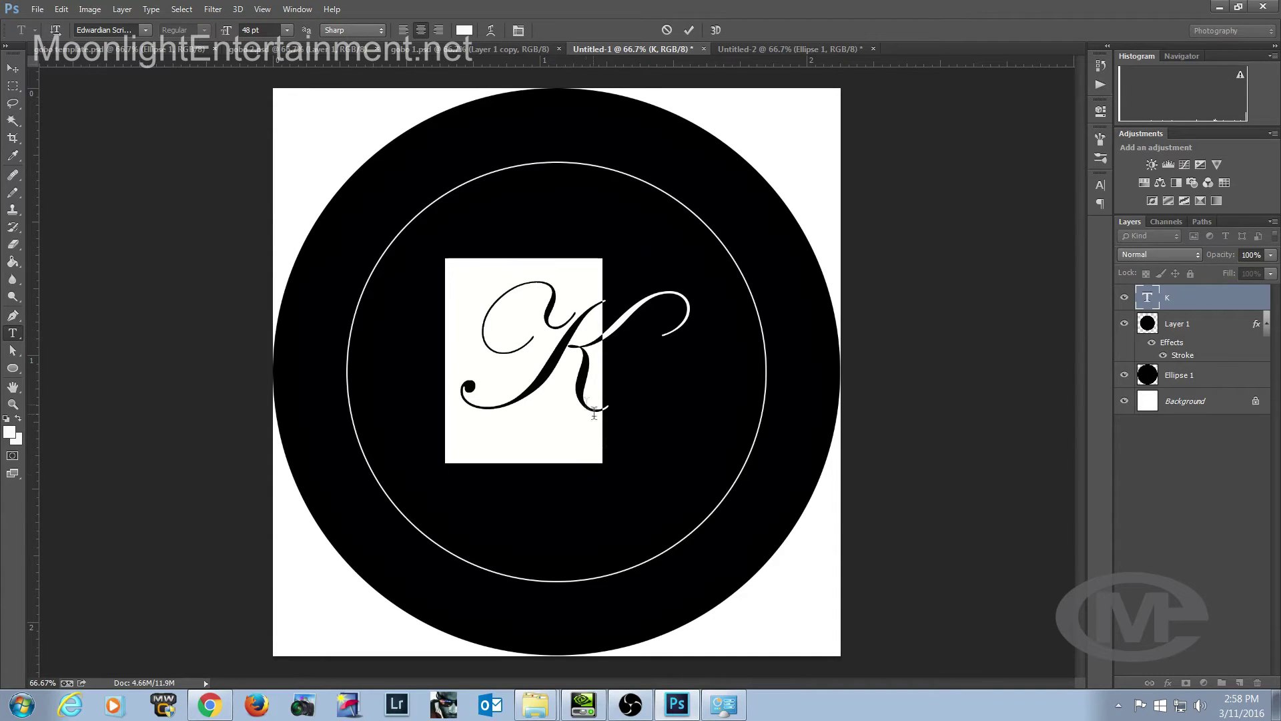
{"action": "left_click", "coordinate": [568, 353]}
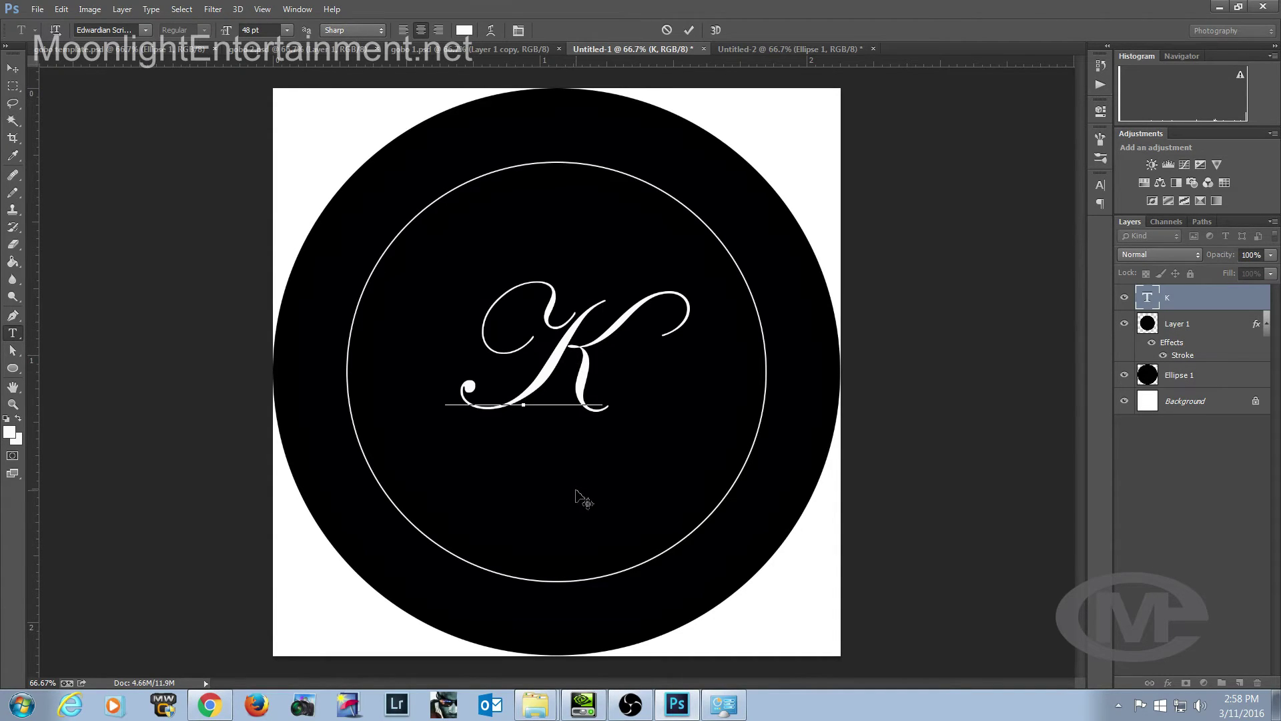
{"action": "left_click_drag", "start_coordinate": [579, 498], "coordinate": [566, 515]}
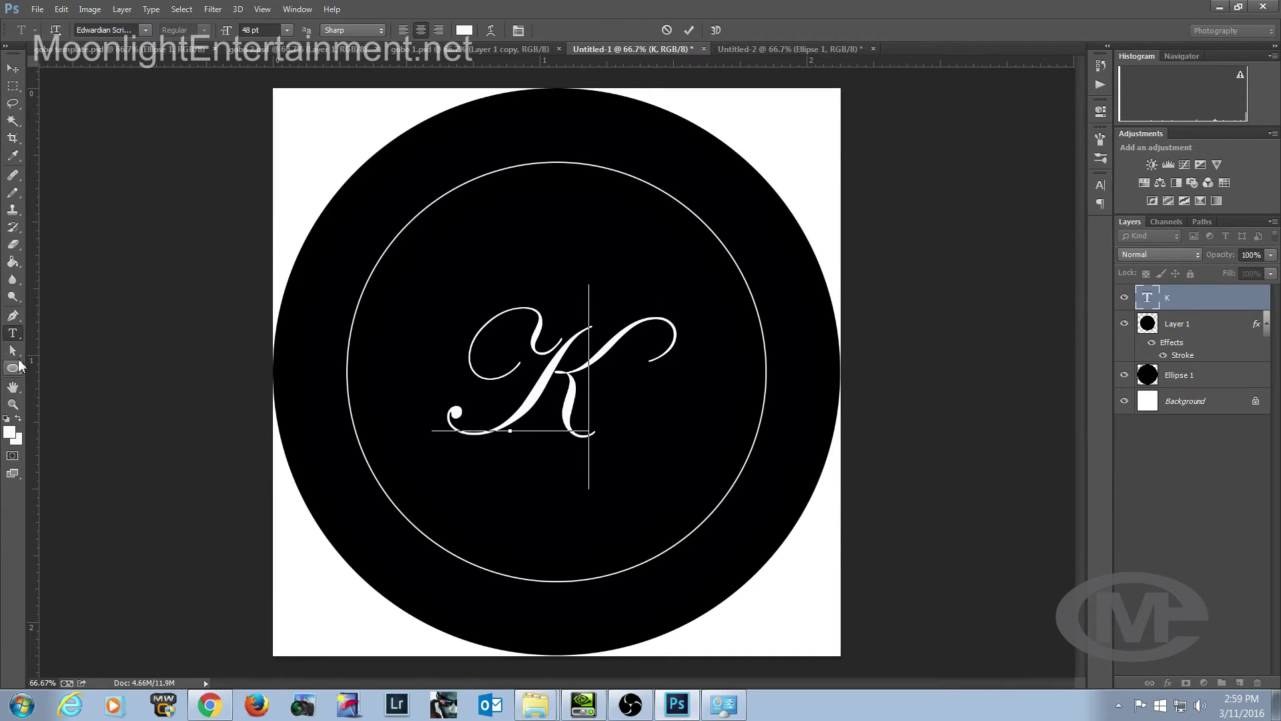
{"action": "left_click", "coordinate": [14, 357]}
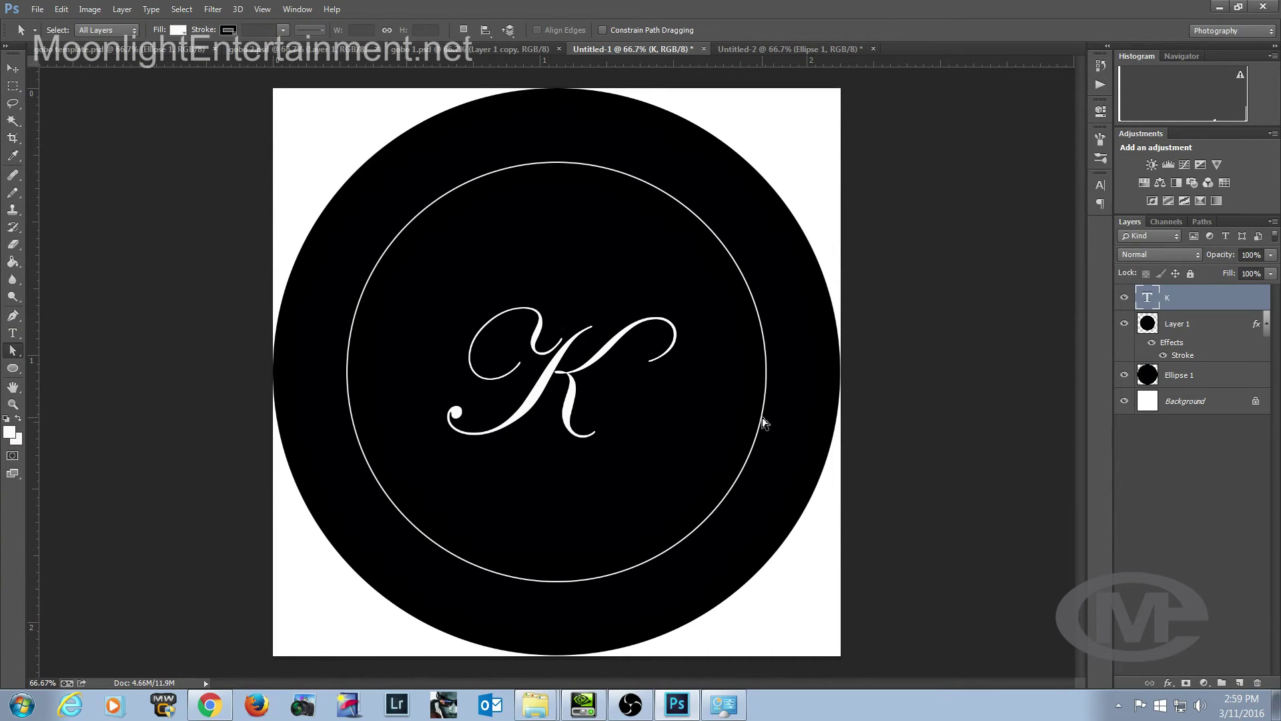
Add an 18 pt script B on a new text layer above-left of the K.
{"action": "left_click", "coordinate": [13, 332]}
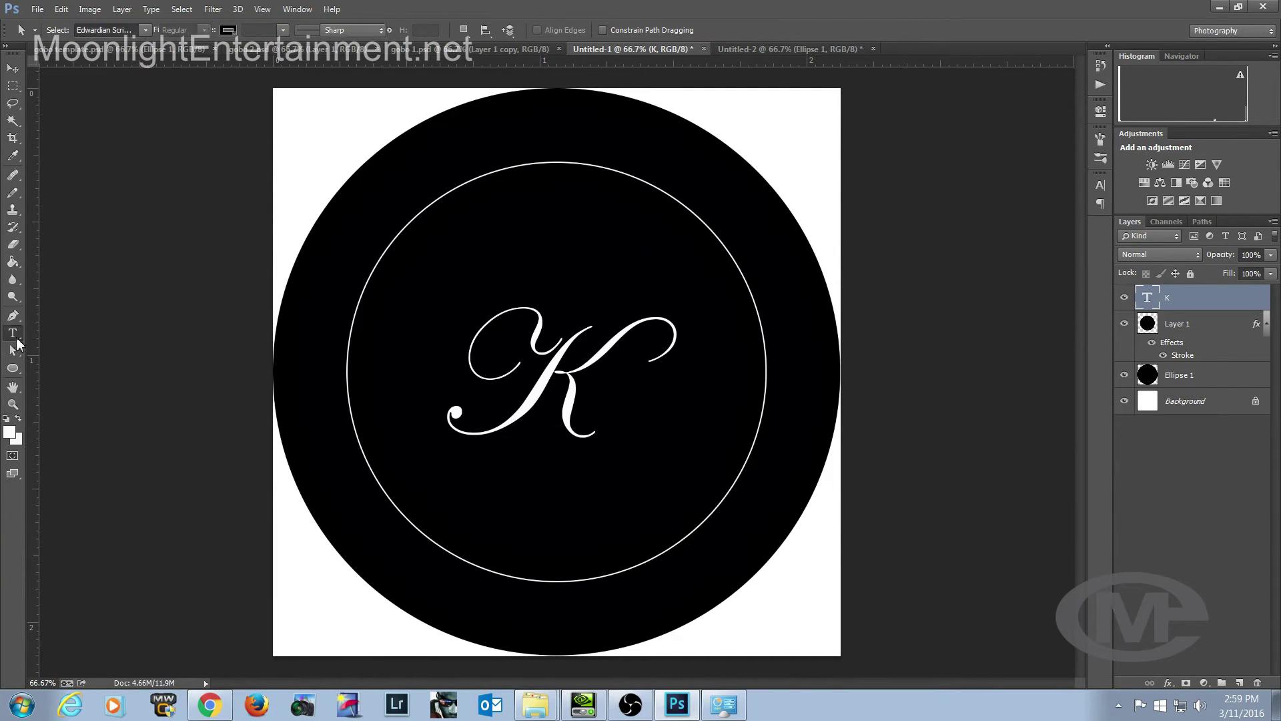
{"action": "left_click", "coordinate": [454, 272]}
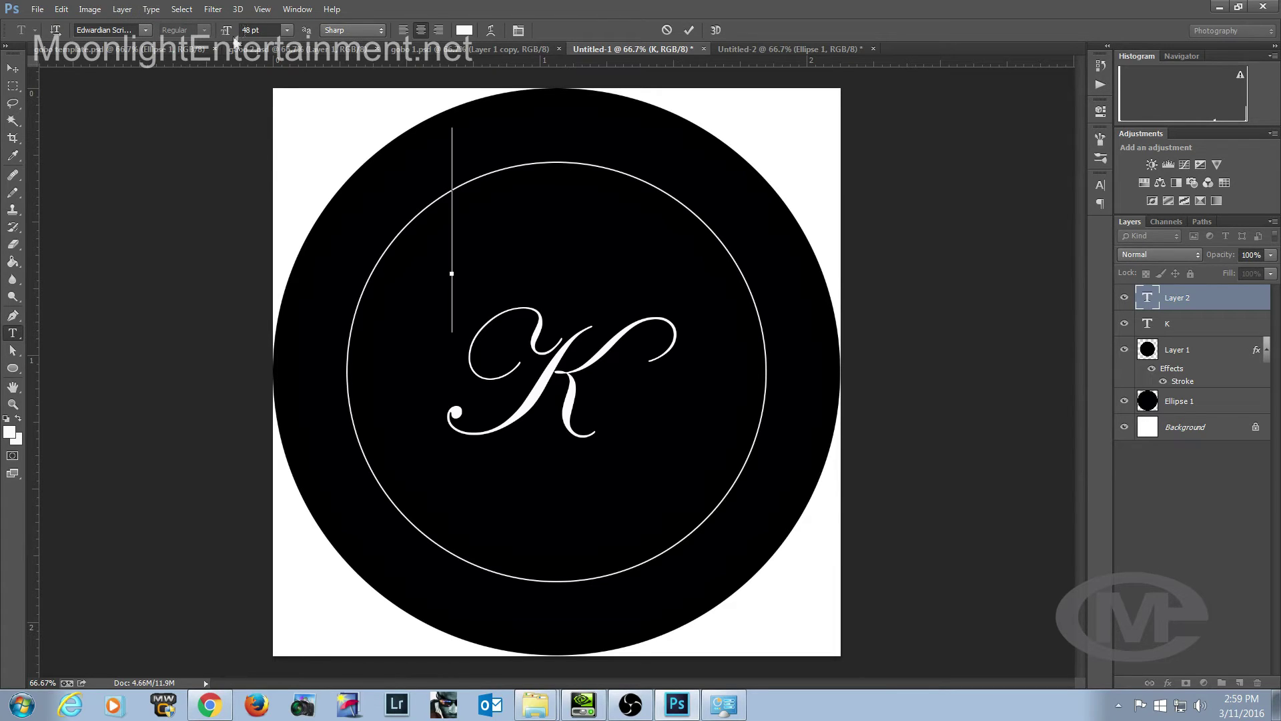
{"action": "left_click", "coordinate": [287, 30]}
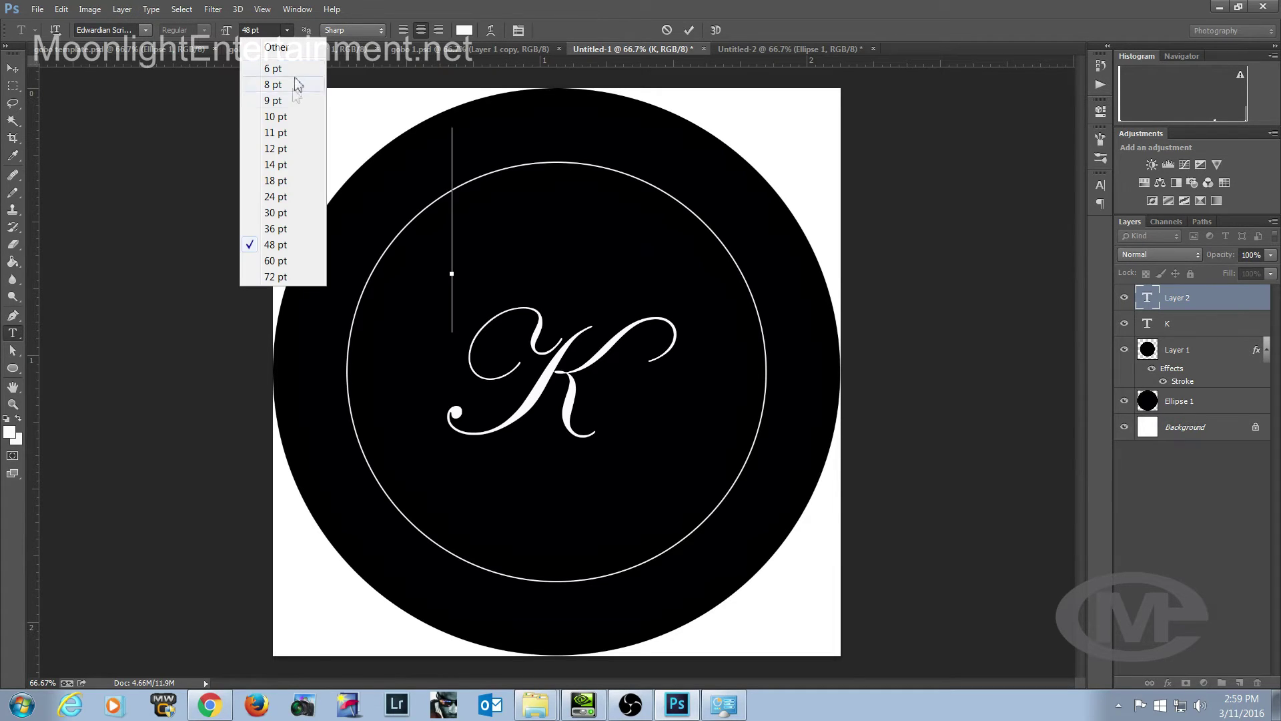
{"action": "left_click", "coordinate": [276, 196]}
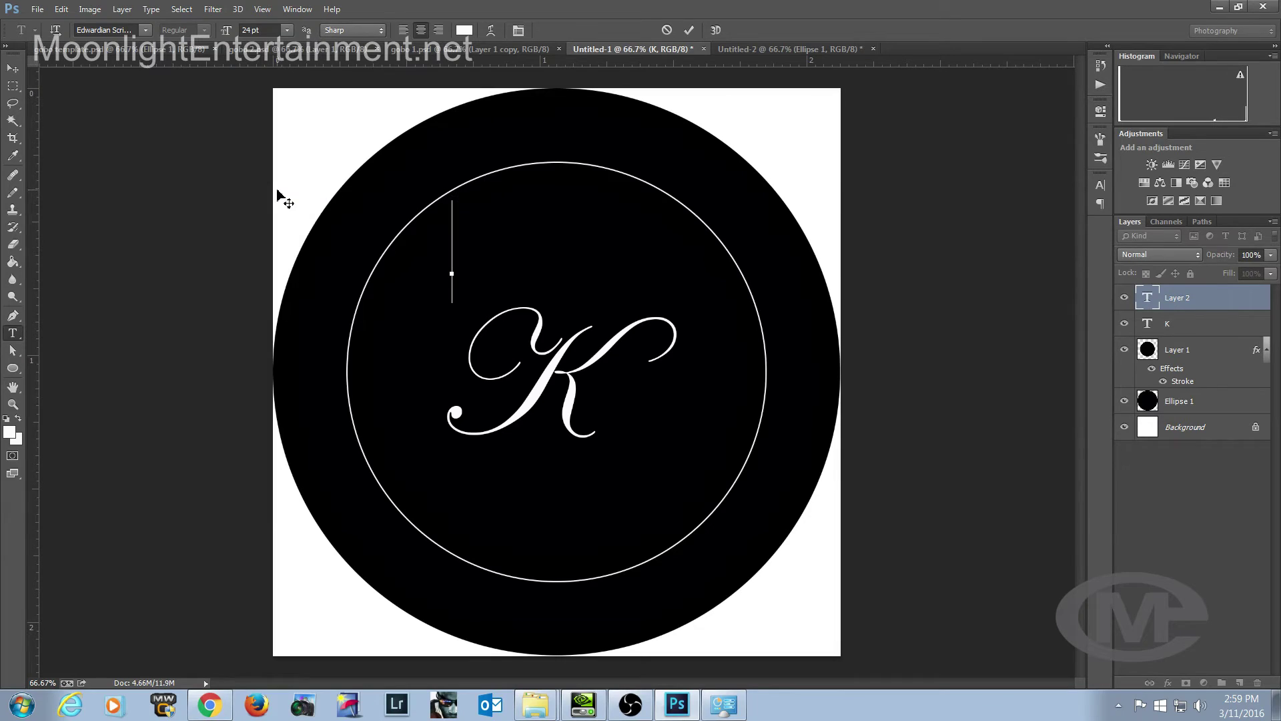
{"action": "left_click", "coordinate": [287, 30]}
{"action": "left_click", "coordinate": [280, 180]}
{"action": "type", "text": "B"}
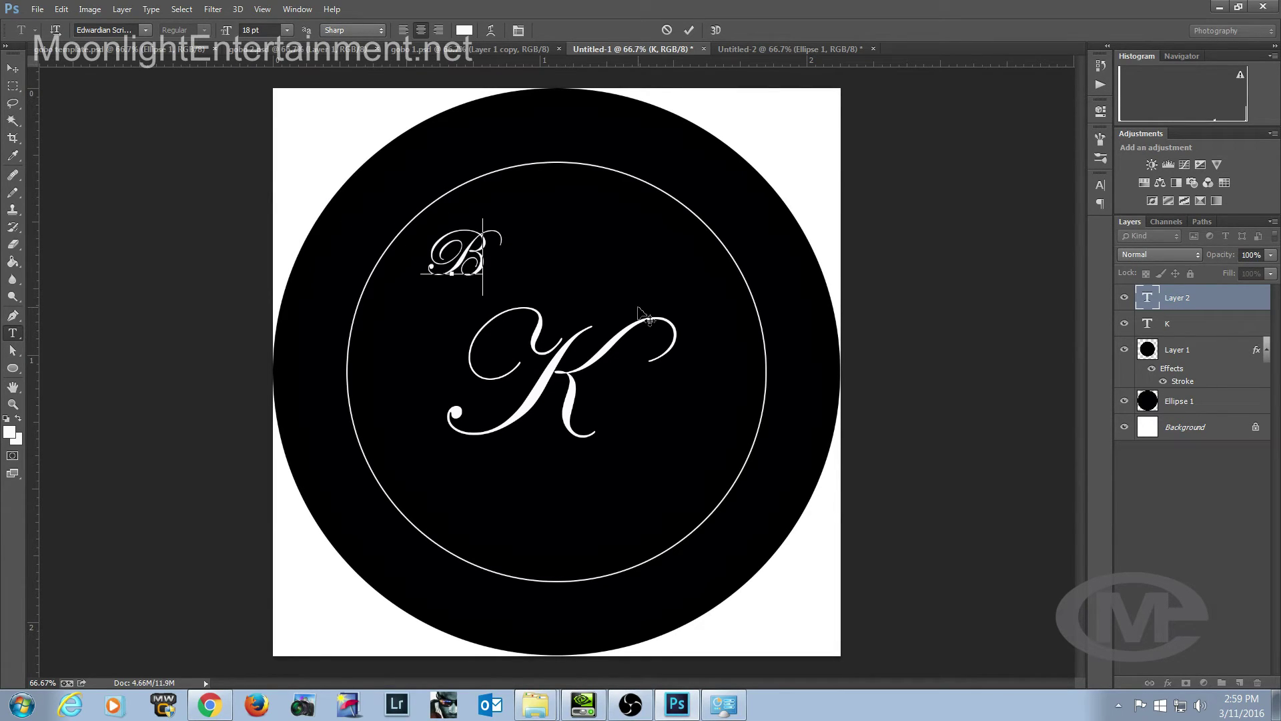
{"action": "left_click_drag", "start_coordinate": [469, 310], "coordinate": [460, 337]}
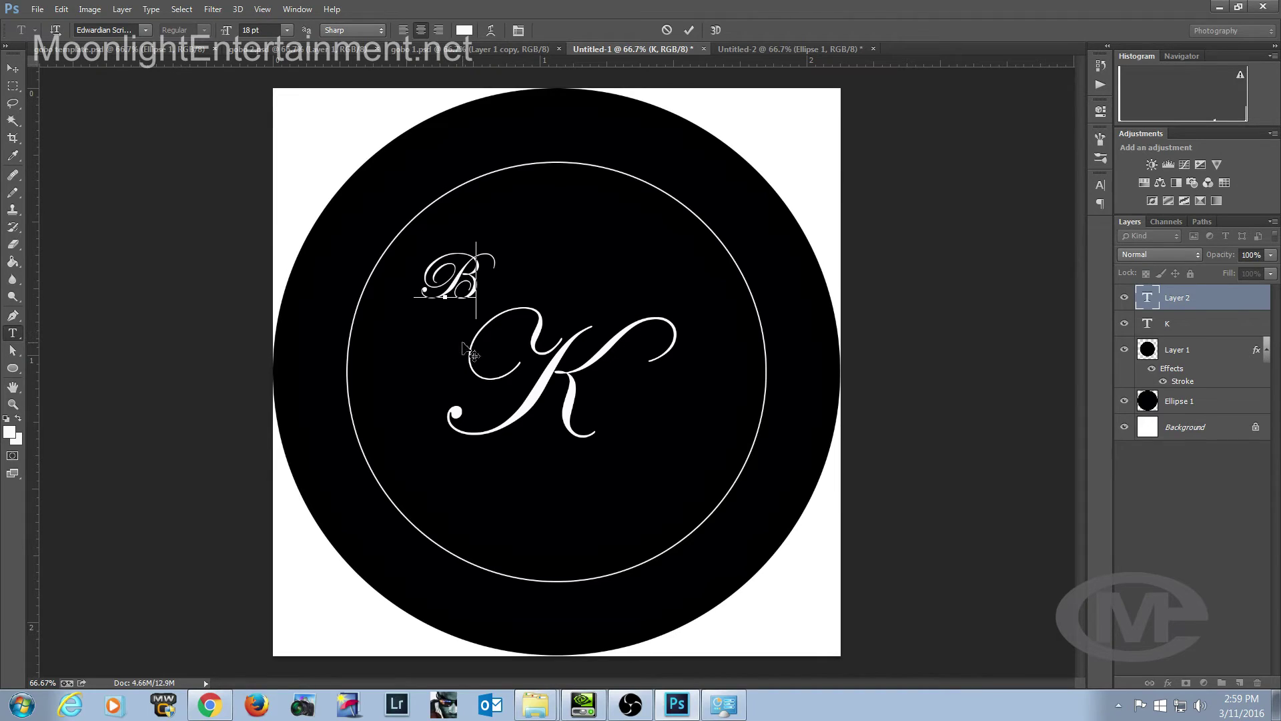
Enlarge the B from 18 to 20 pt.
{"action": "key", "text": "ctrl+shift+period"}
{"action": "key", "text": "ctrl+a"}
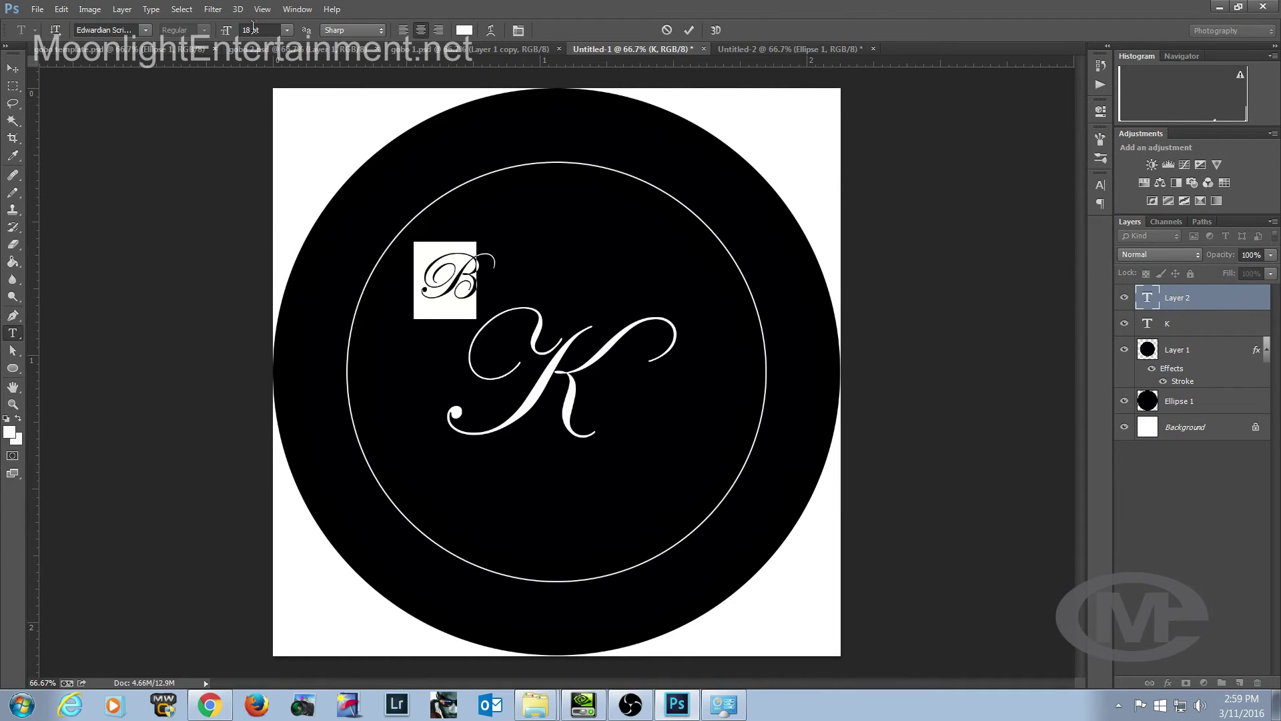
{"action": "left_click", "coordinate": [246, 29]}
{"action": "type", "text": "18"}
{"action": "key", "text": "Return"}
{"action": "type", "text": "20"}
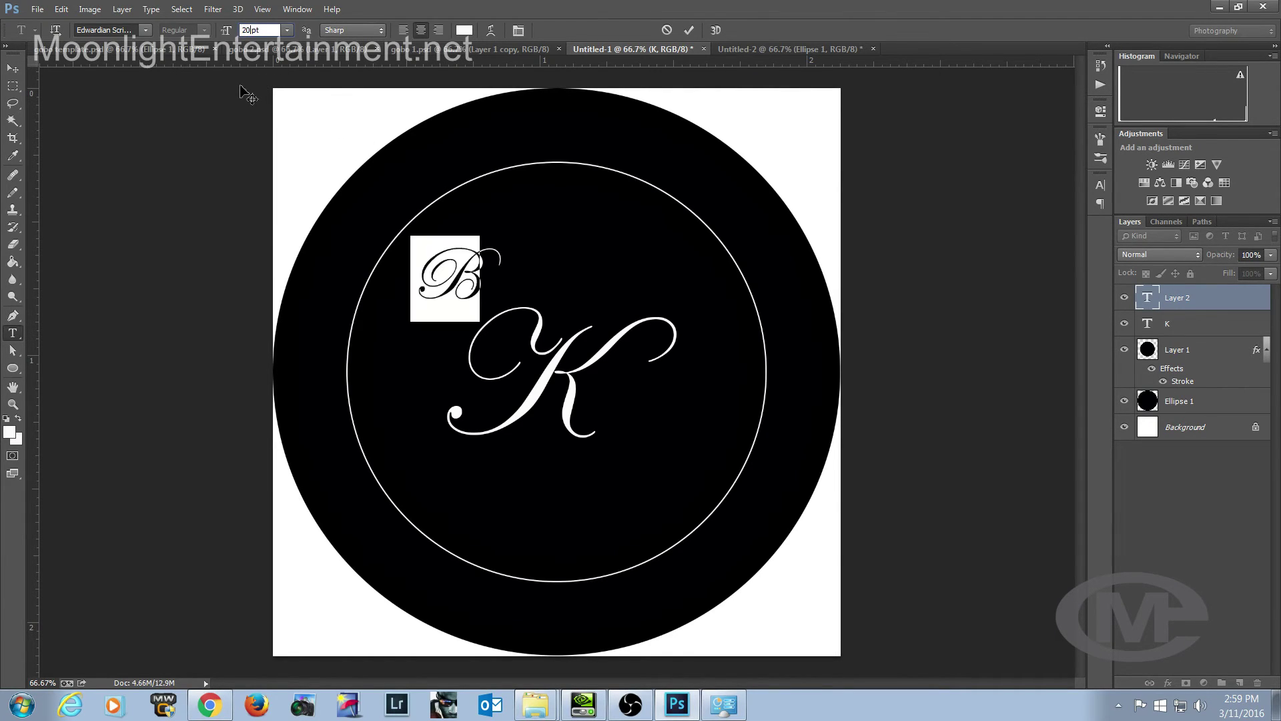
{"action": "left_click", "coordinate": [469, 300]}
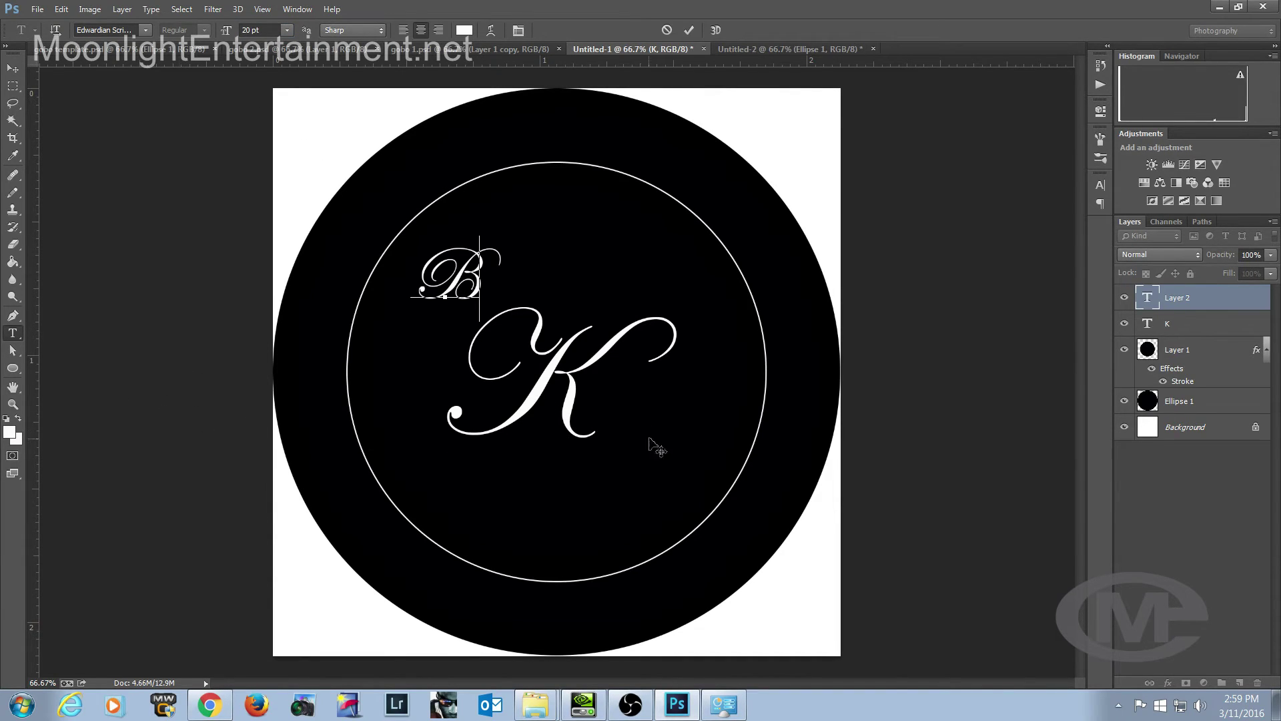
Commit the B, then add a script R below-right of the K, nudged slightly left.
{"action": "left_click", "coordinate": [13, 349]}
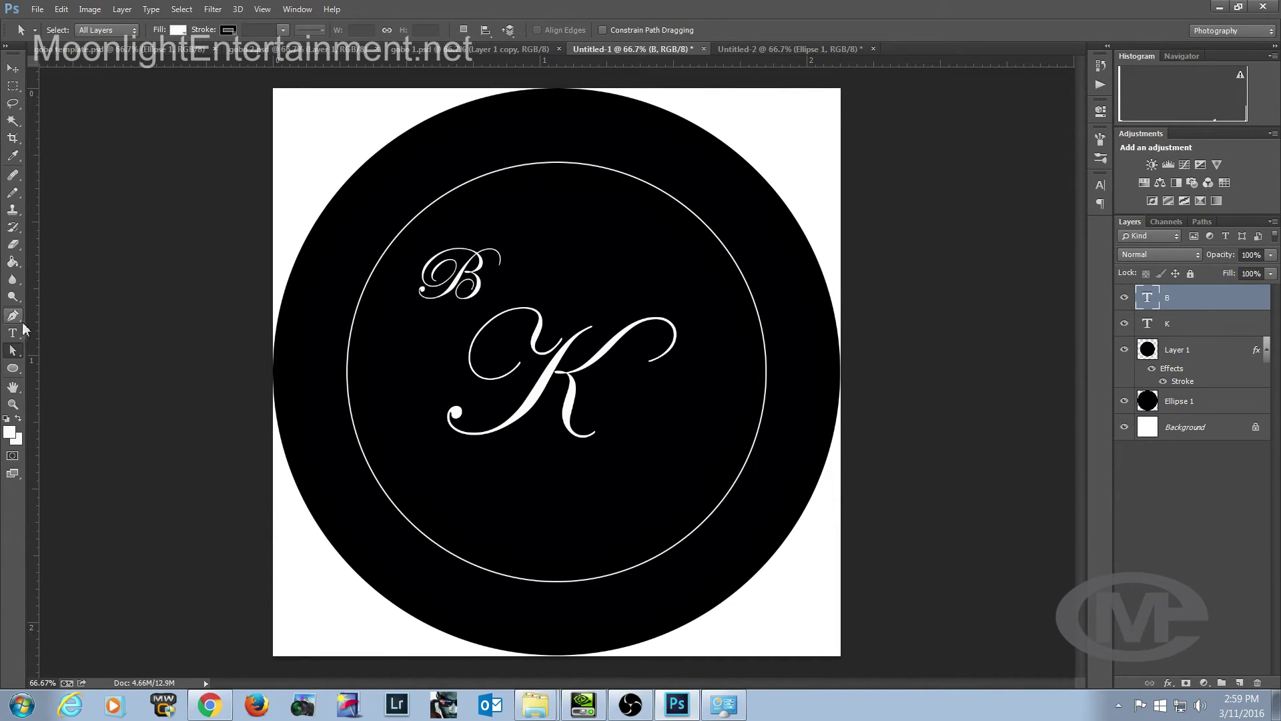
{"action": "left_click", "coordinate": [15, 334]}
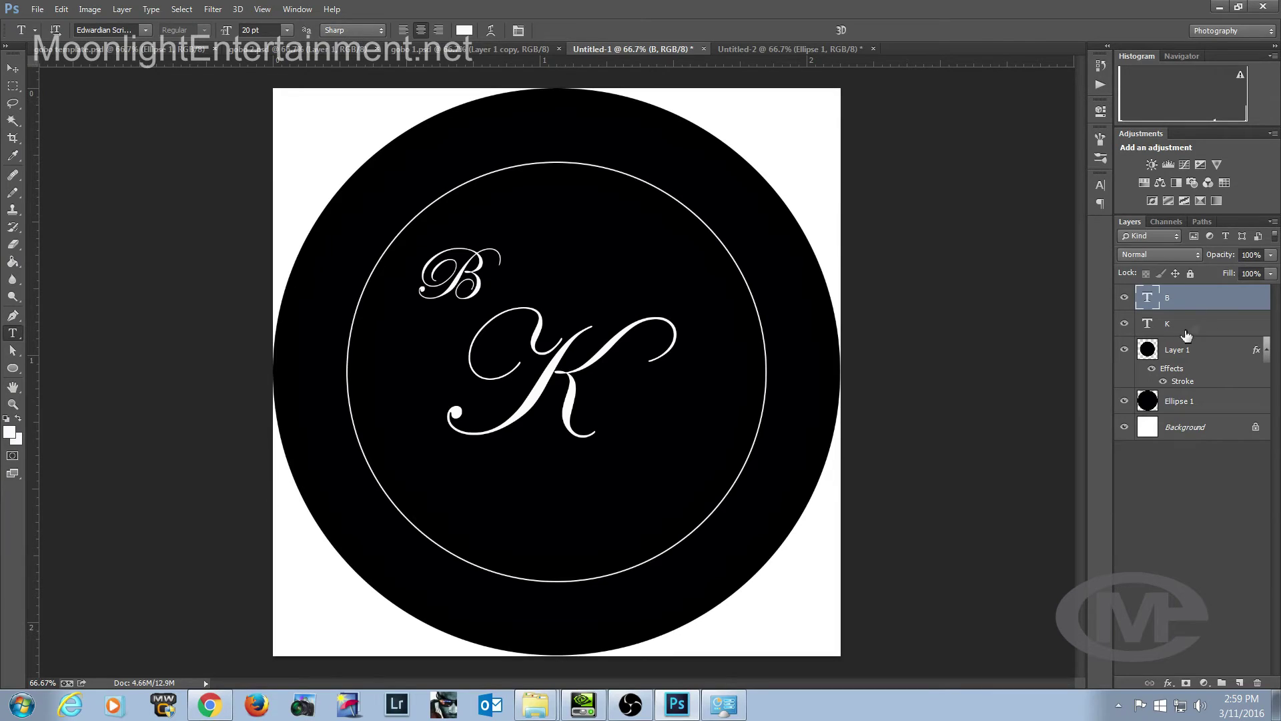
{"action": "left_click", "coordinate": [670, 446]}
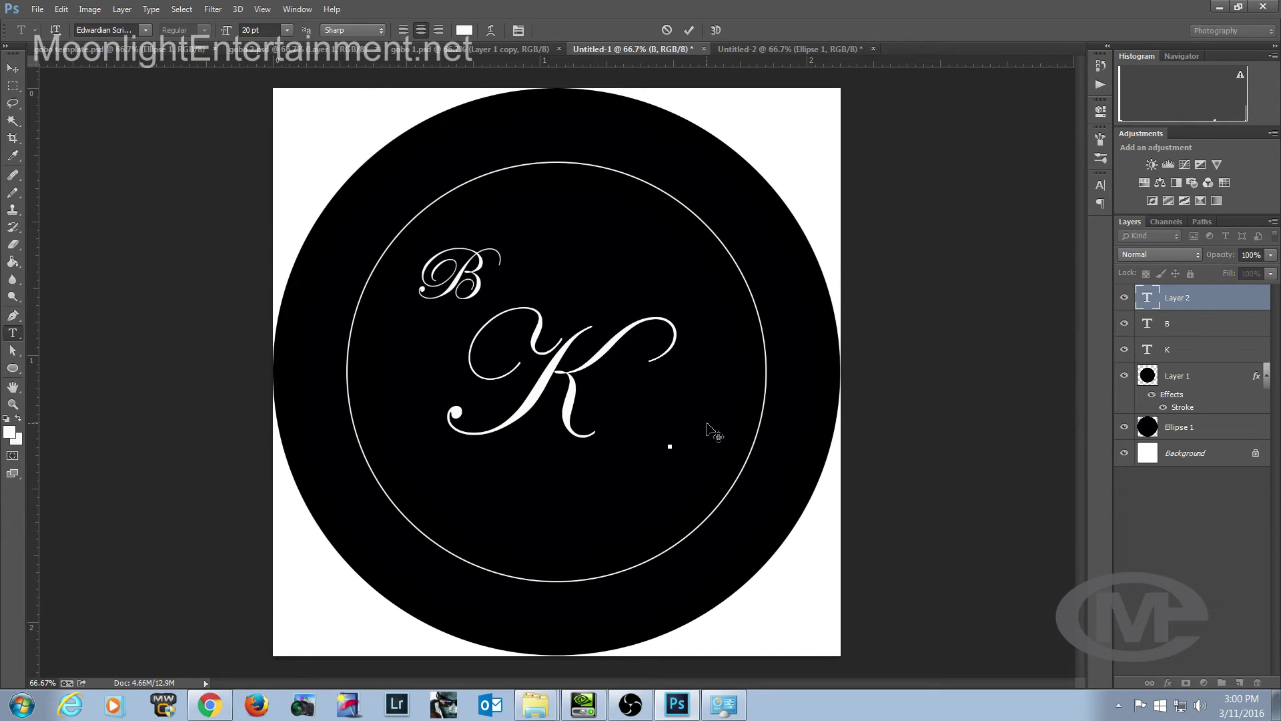
{"action": "type", "text": "x"}
{"action": "key", "text": "BackSpace"}
{"action": "type", "text": "R"}
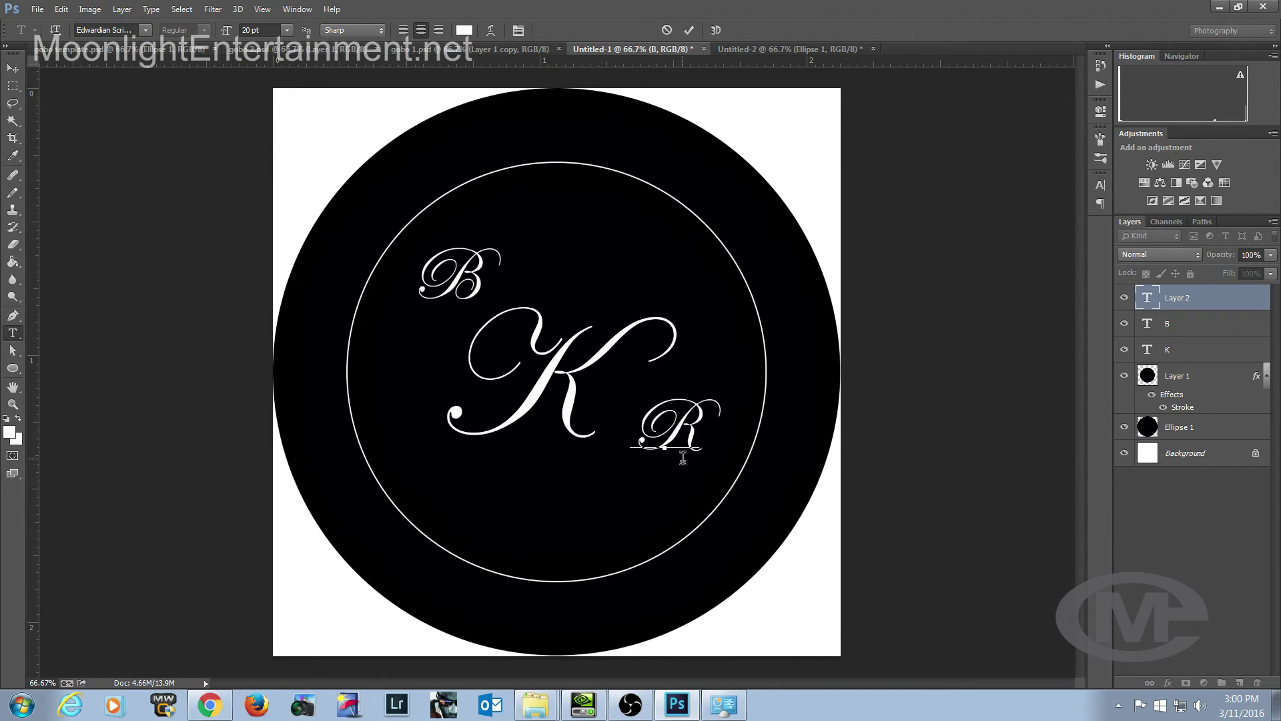
{"action": "left_click_drag", "start_coordinate": [680, 480], "coordinate": [673, 477]}
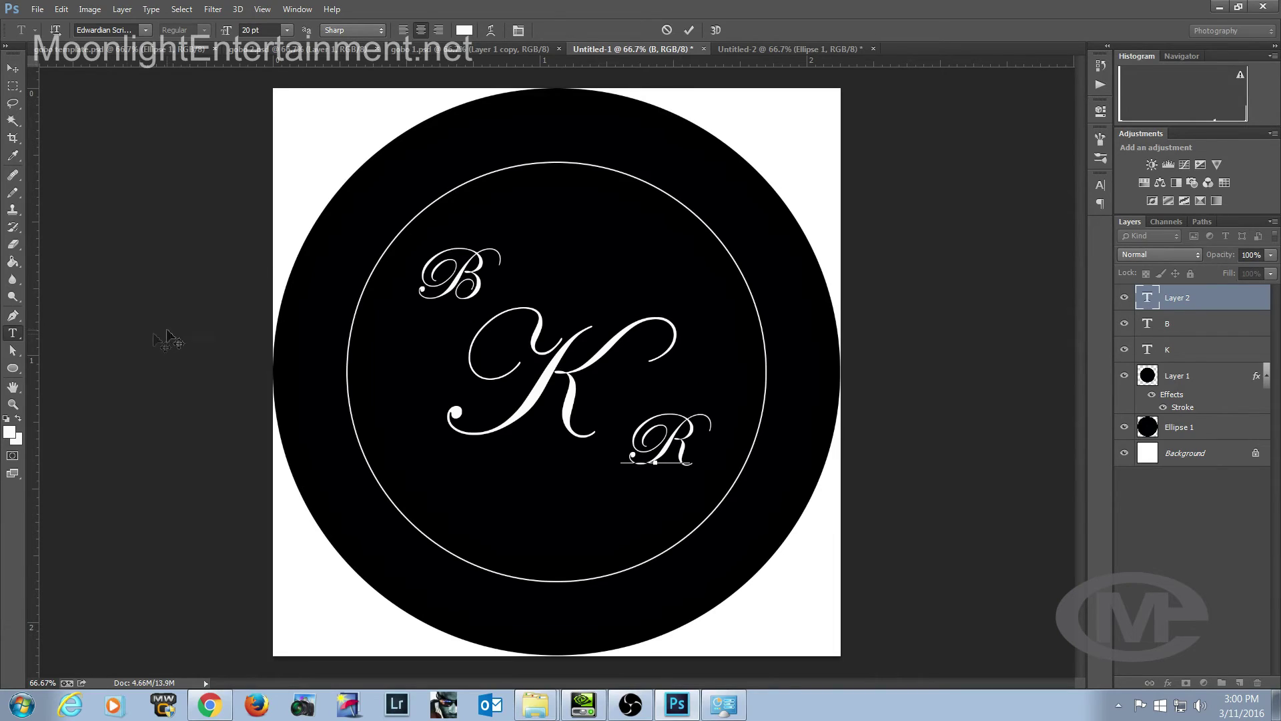
{"action": "left_click", "coordinate": [13, 352]}
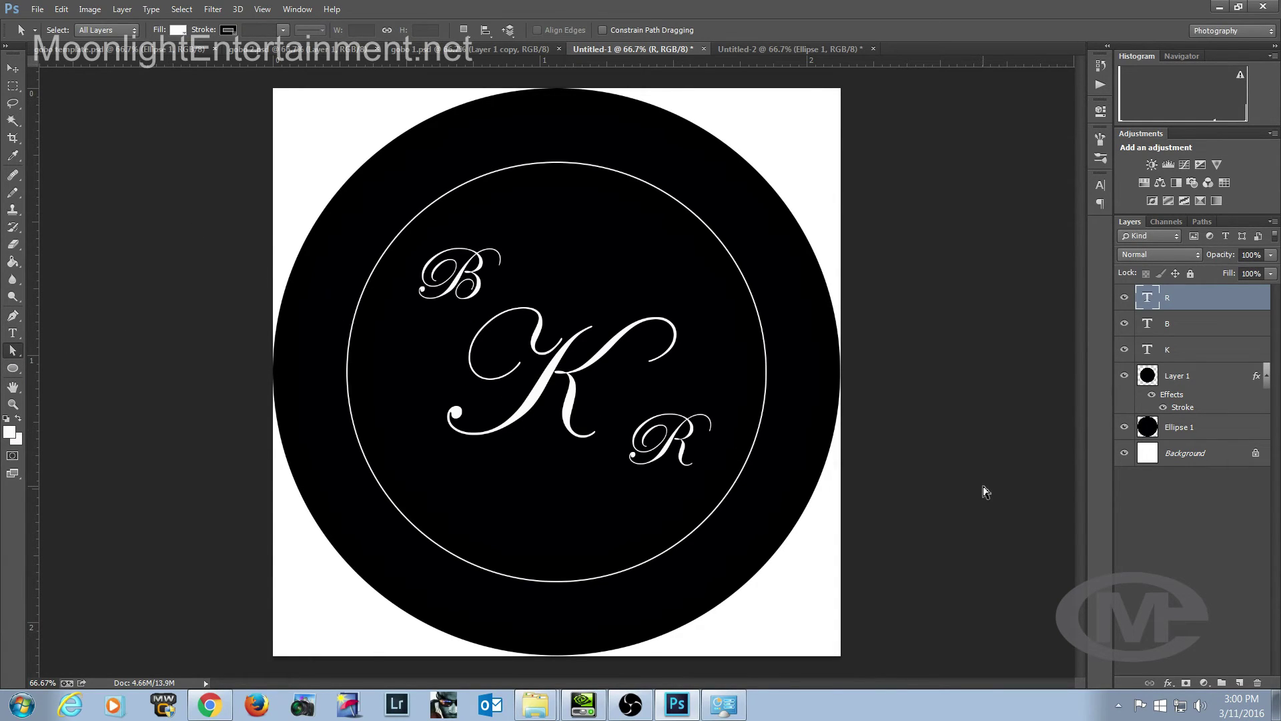
Rasterize Layer 1's ring stroke effect and pencil a white registration dot on the ring's left side.
{"action": "left_click", "coordinate": [1016, 547]}
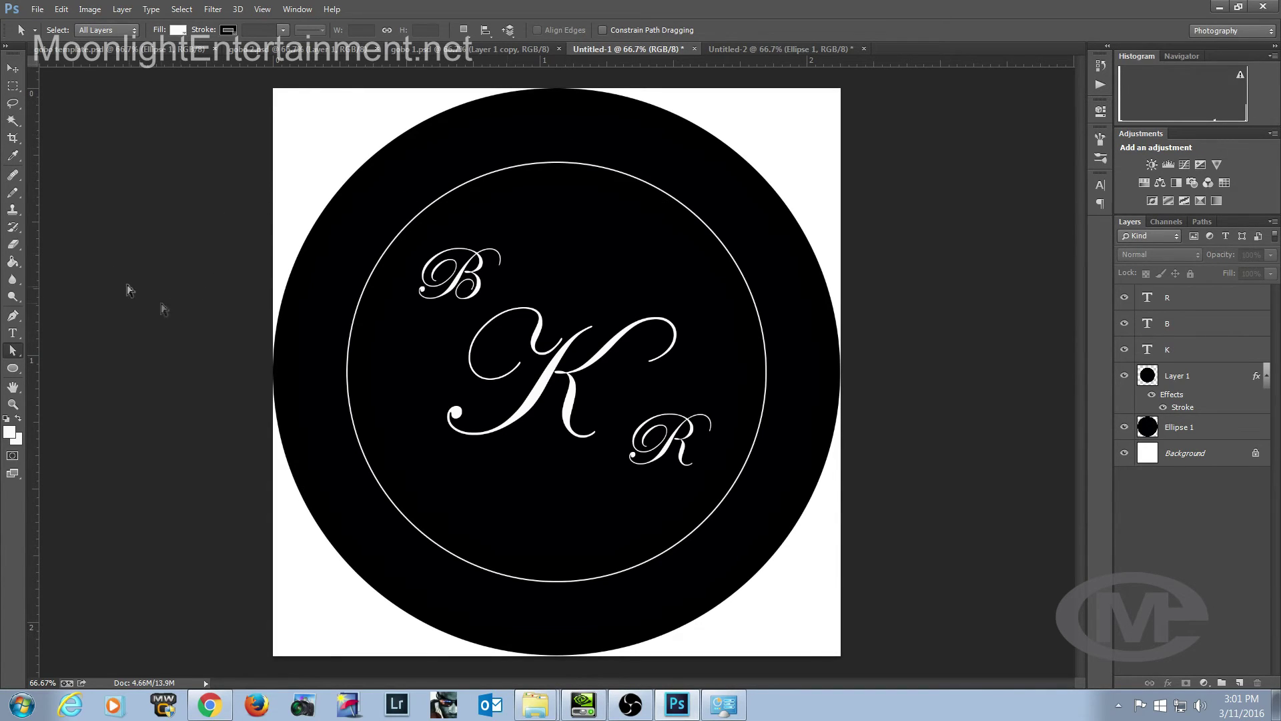
{"action": "left_click", "coordinate": [13, 193]}
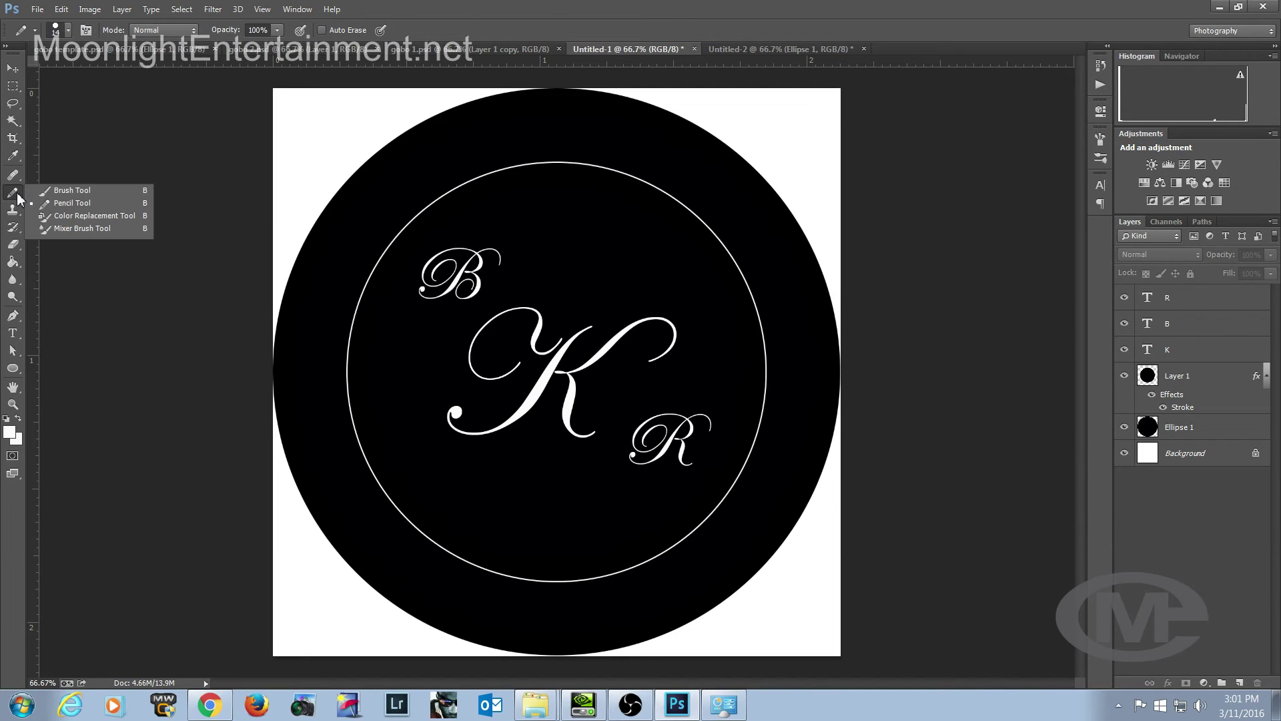
{"action": "left_click", "coordinate": [59, 204]}
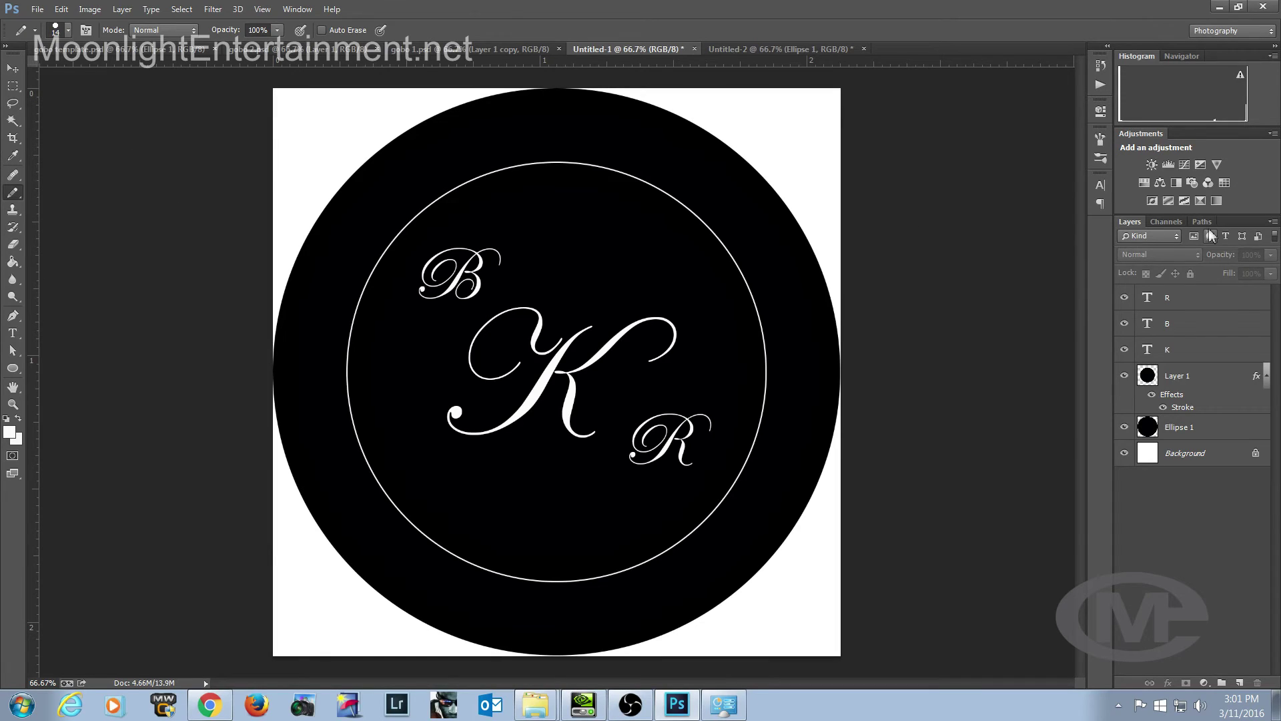
{"action": "left_click", "coordinate": [1224, 375]}
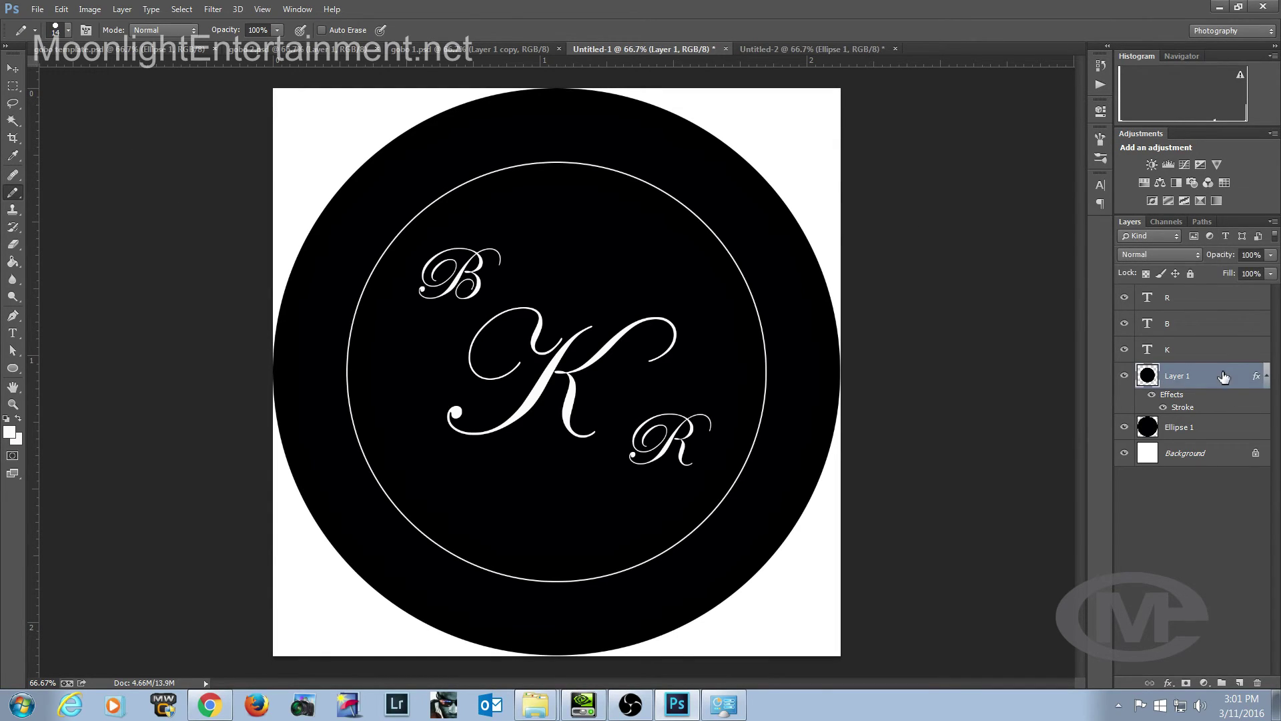
{"action": "right_click", "coordinate": [1224, 377]}
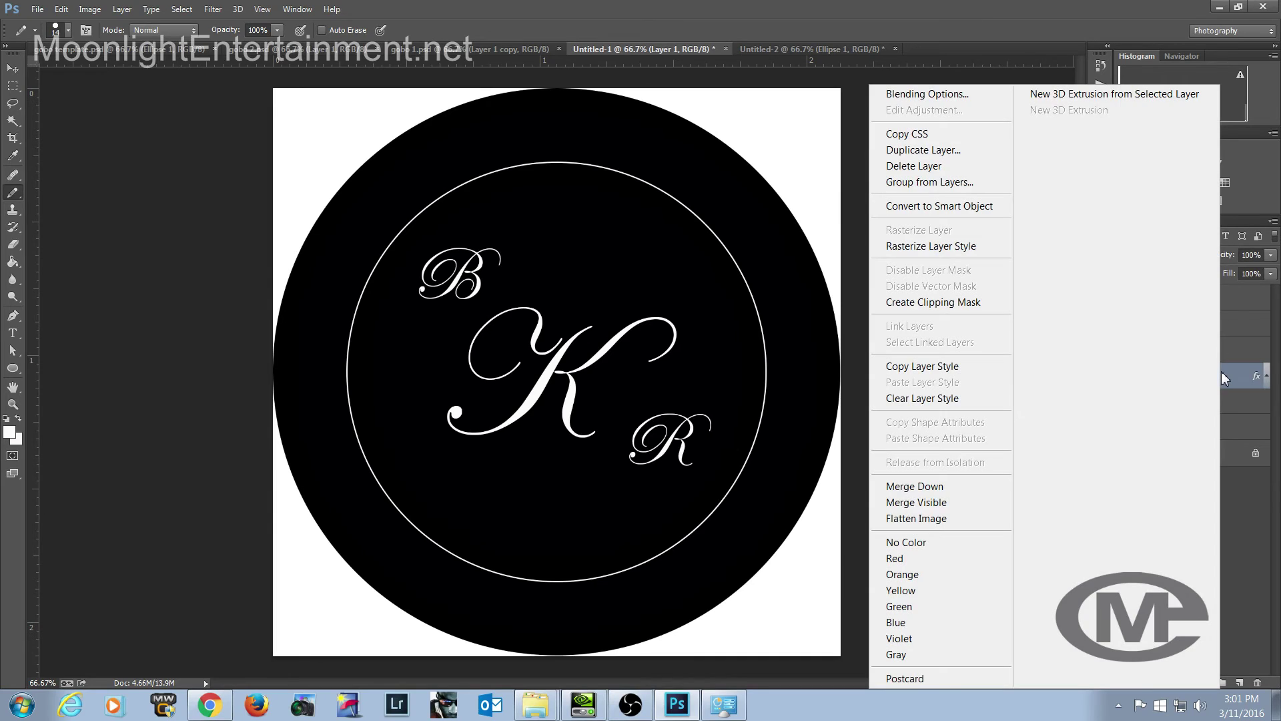
{"action": "left_click", "coordinate": [968, 247]}
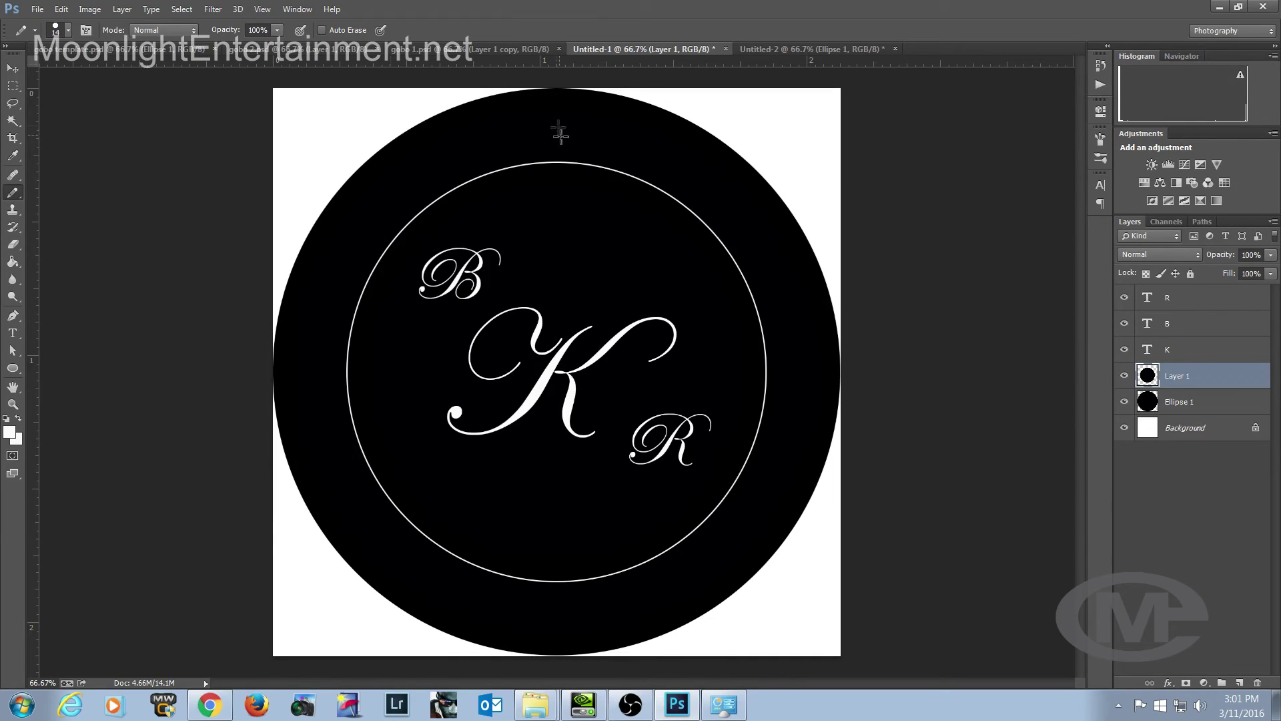
{"action": "left_click", "coordinate": [305, 353]}
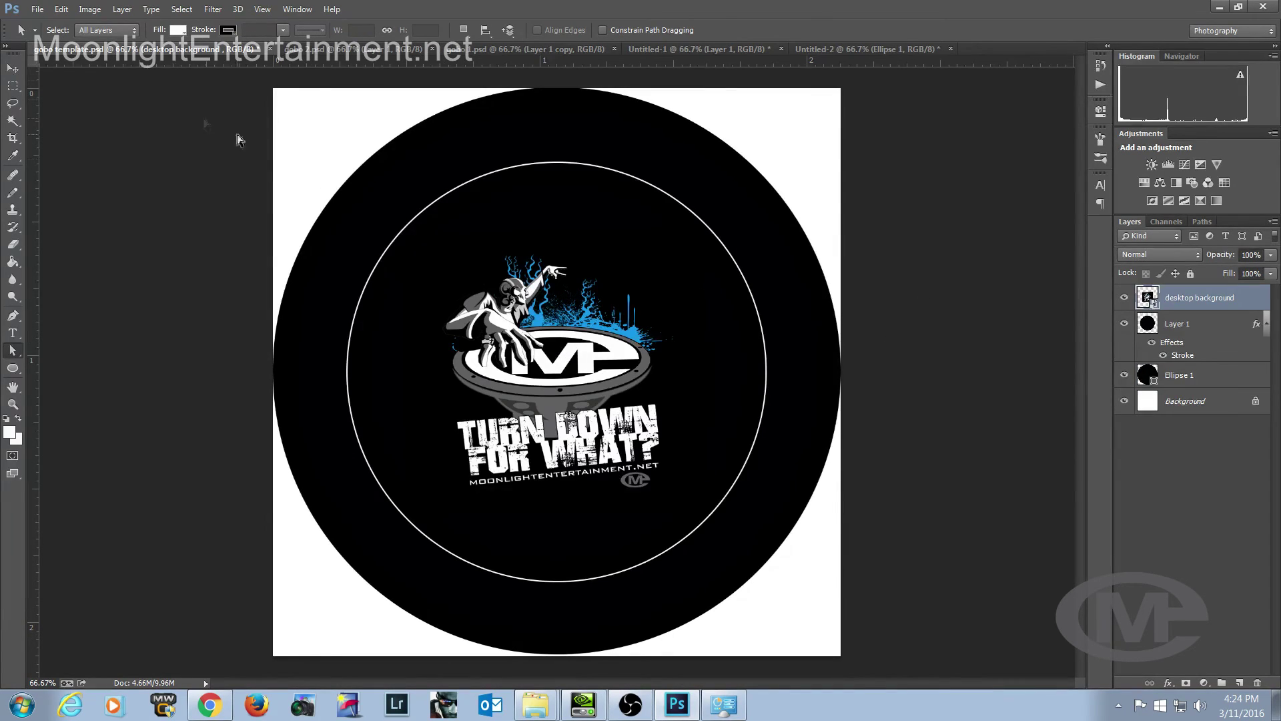
Open Print Settings and place the gobo at the top-left of the 8.5 × 11 in page.
{"action": "left_click", "coordinate": [44, 11]}
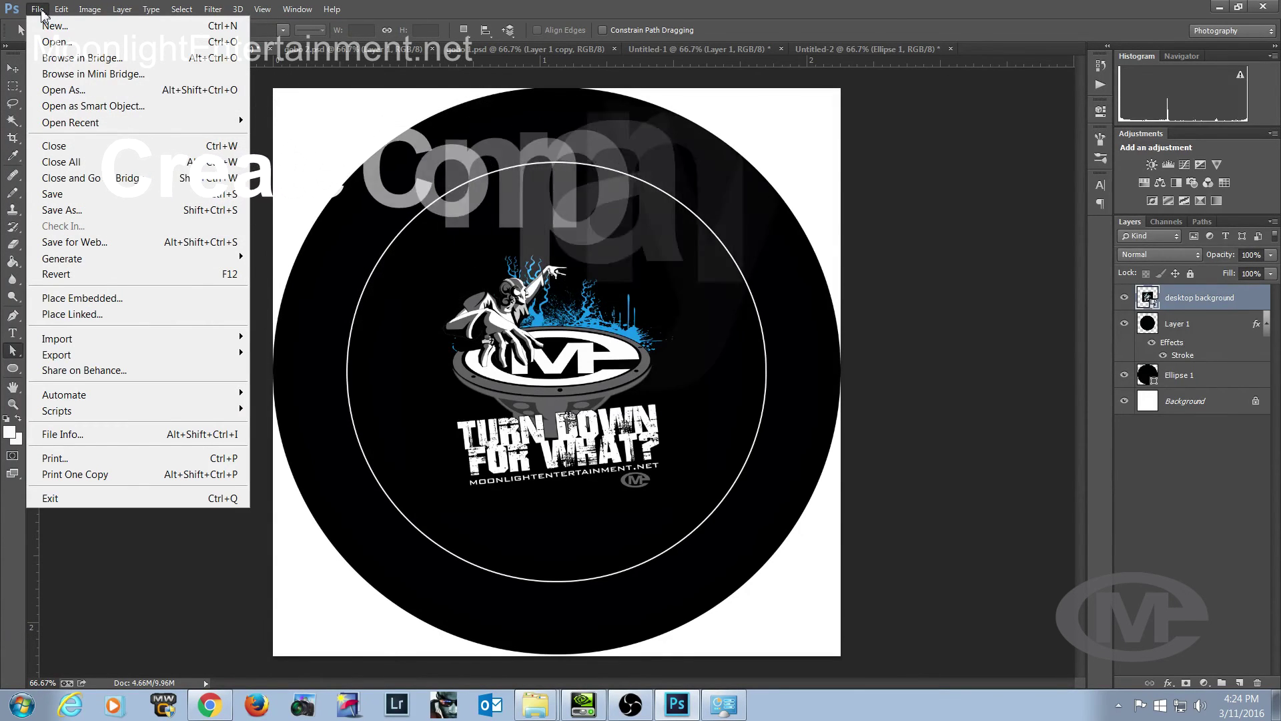
{"action": "left_click", "coordinate": [60, 459]}
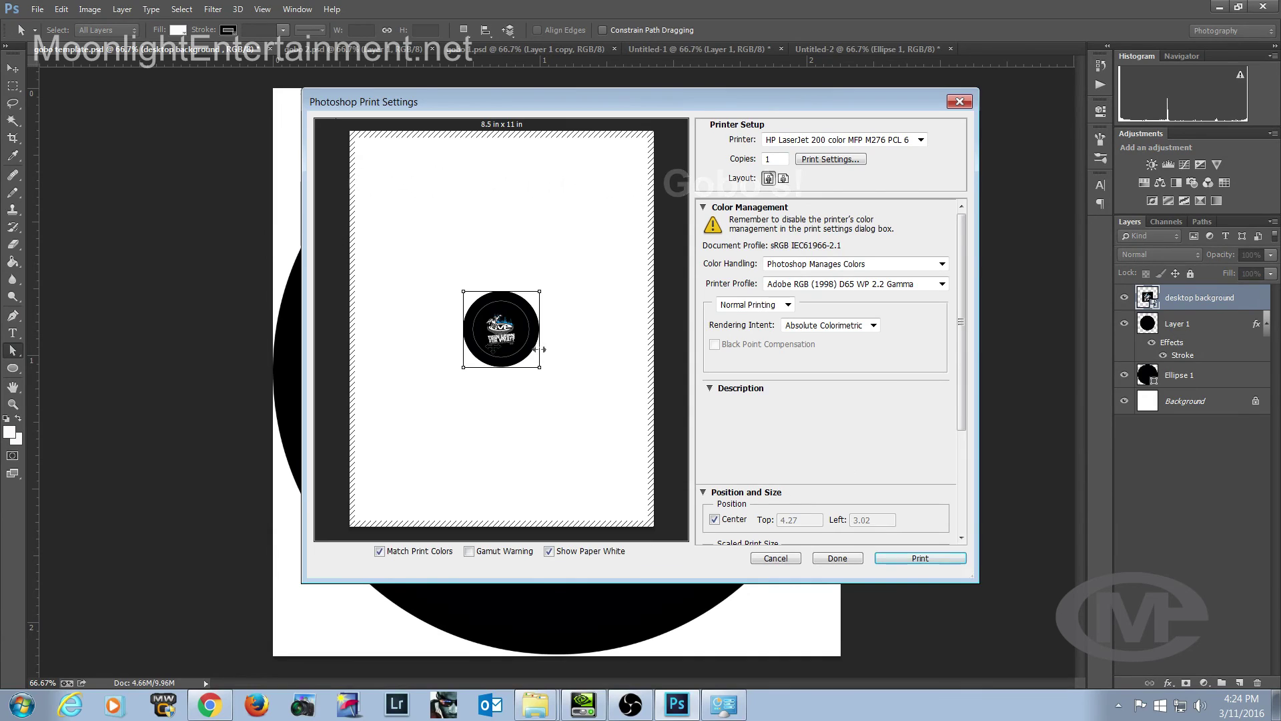
{"action": "left_click_drag", "start_coordinate": [497, 351], "coordinate": [389, 199]}
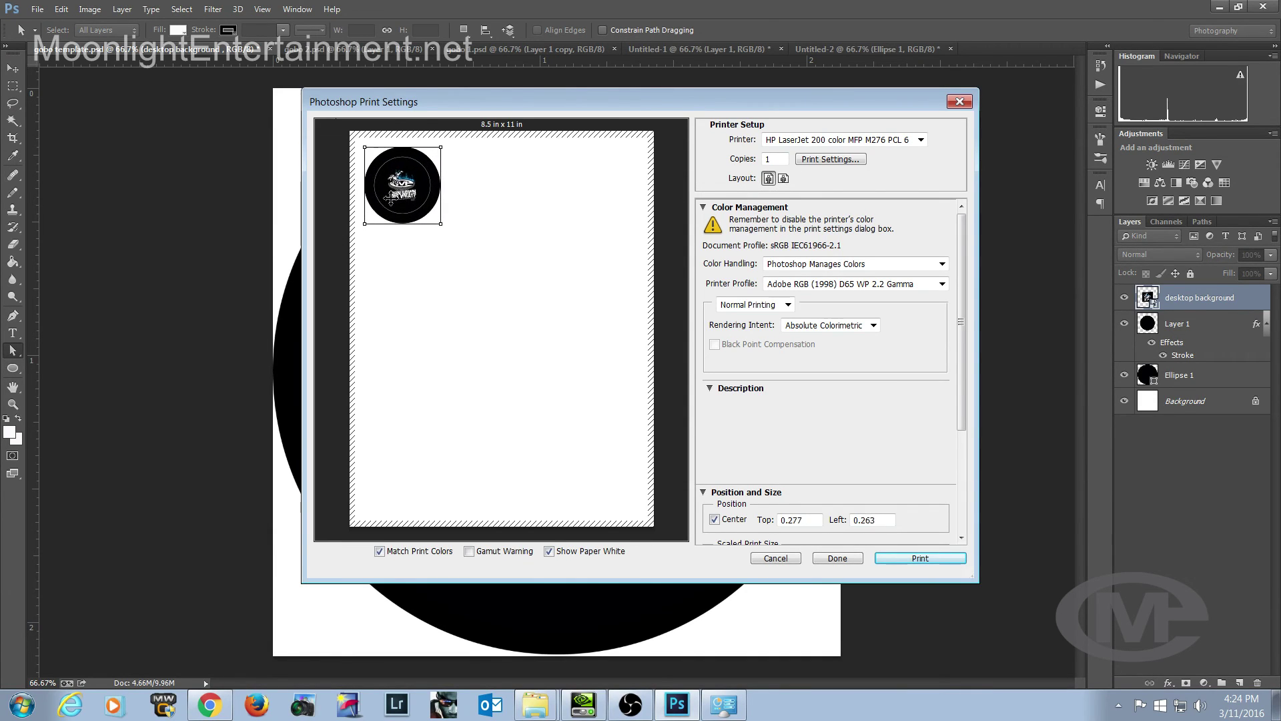